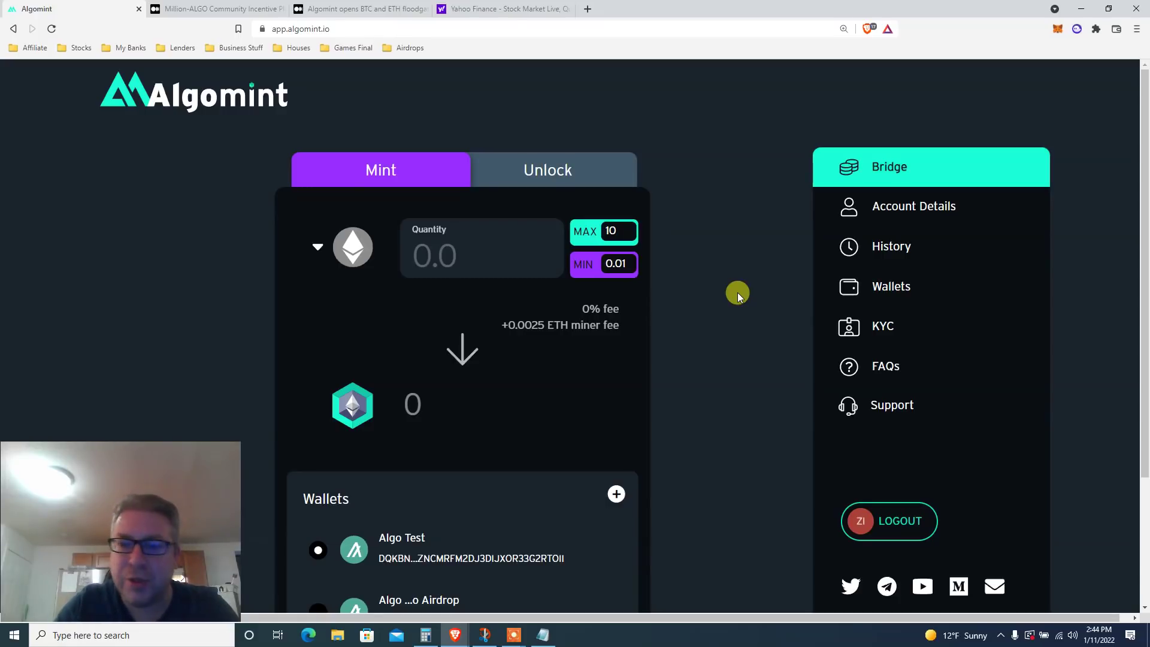
Switch to the Medium article 'Algomint opens BTC and ETH floodgates to Algorand'
{"action": "left_click", "coordinate": [345, 8]}
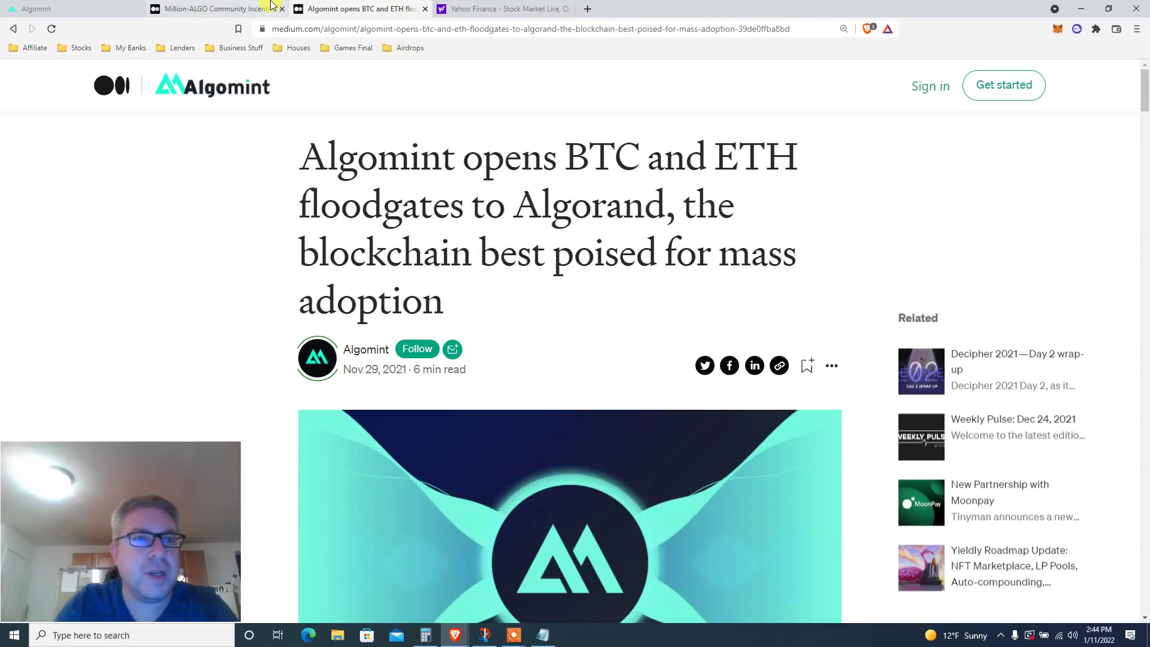
Open the Million-ALGO Community Incentive Plan article and highlight its title
{"action": "left_click", "coordinate": [231, 8]}
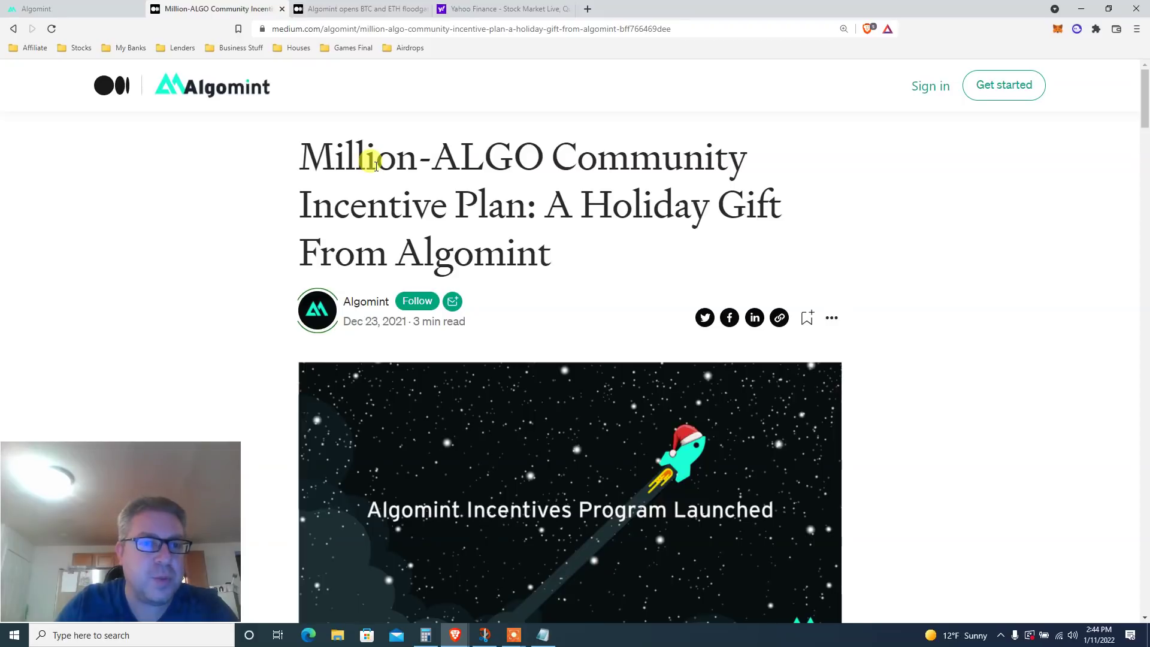
{"action": "triple_click", "coordinate": [435, 201]}
{"action": "left_click", "coordinate": [473, 193]}
Highlight the Rewards Pool eligibility text, its February 2022 deadline and the 1,000,000 ALGO phrase
{"action": "scroll", "coordinate": [968, 84], "scroll_direction": "down", "scroll_amount": 3}
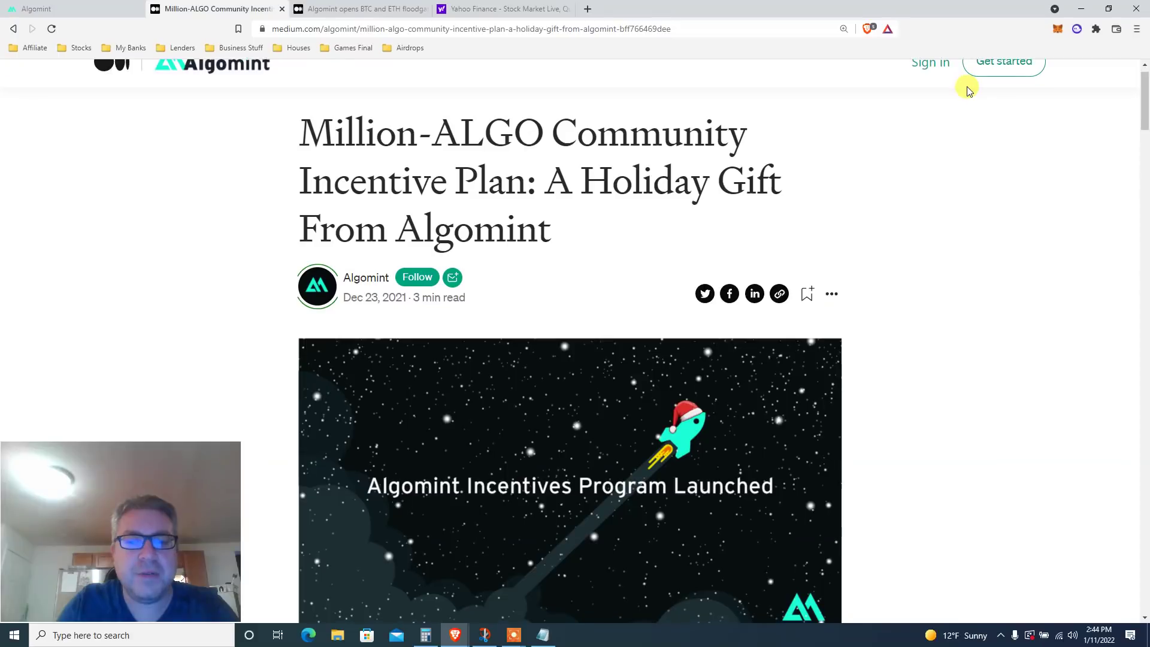
{"action": "scroll", "coordinate": [968, 89], "scroll_direction": "down", "scroll_amount": 10}
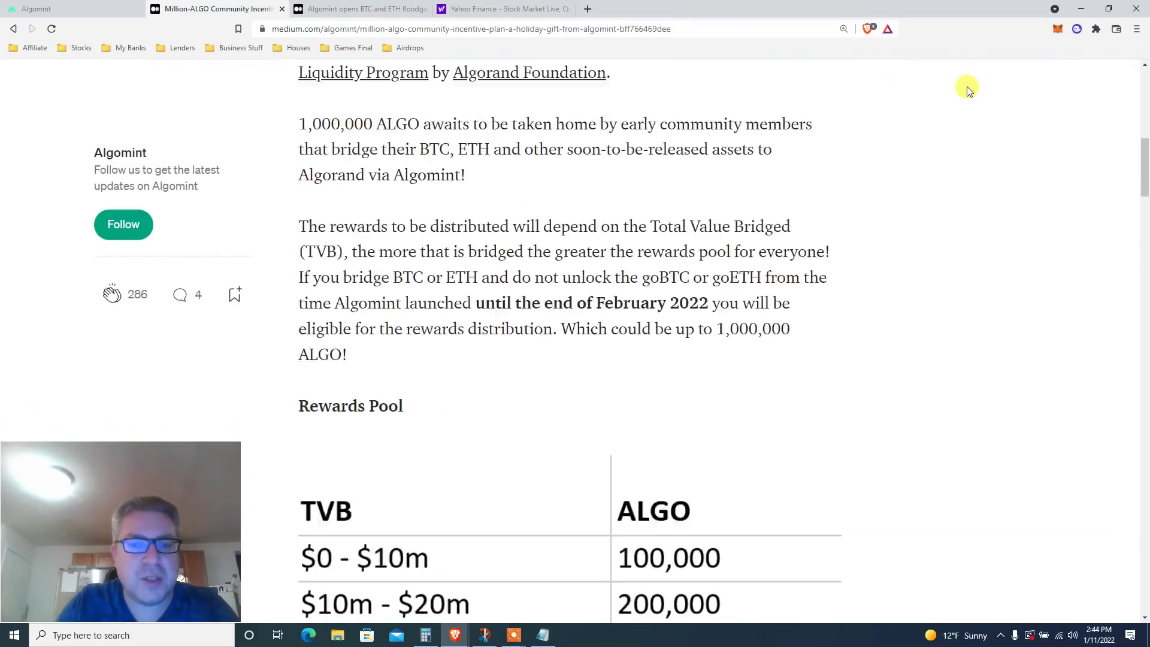
{"action": "scroll", "coordinate": [969, 89], "scroll_direction": "down", "scroll_amount": 1}
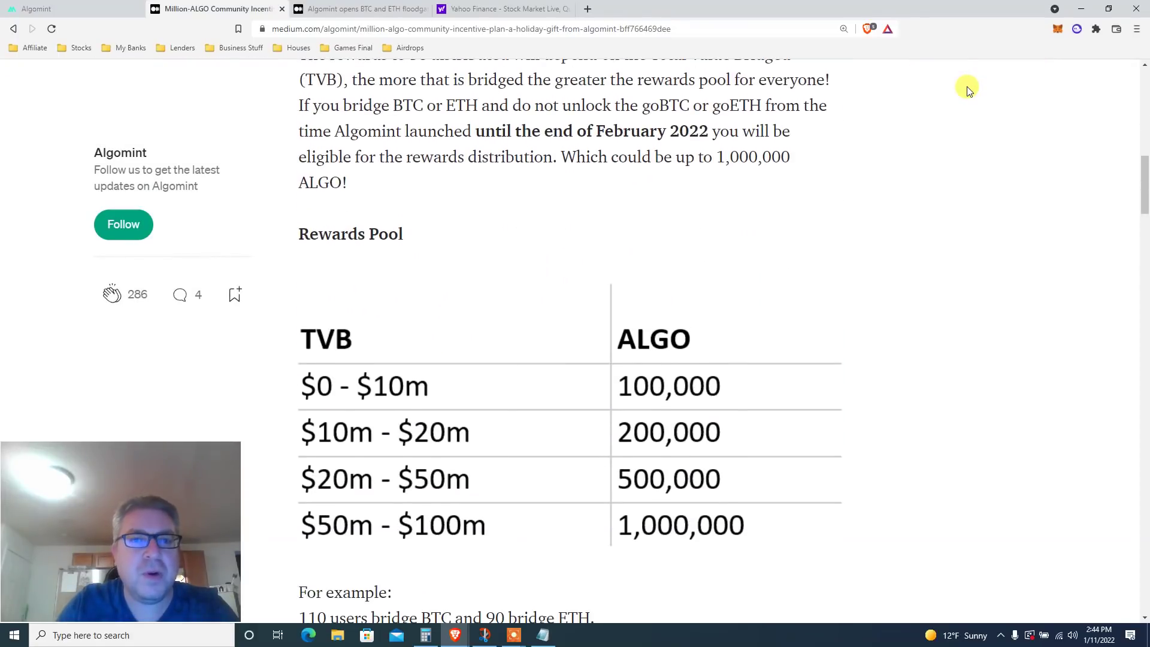
{"action": "triple_click", "coordinate": [515, 130]}
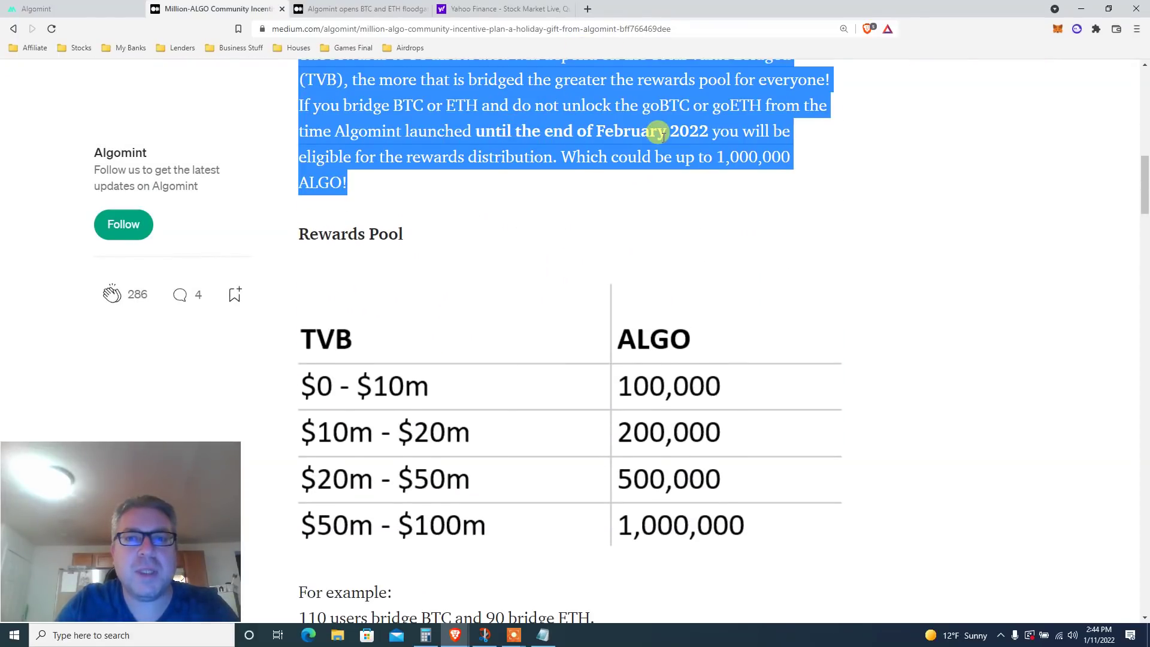
{"action": "left_click_drag", "start_coordinate": [664, 131], "coordinate": [661, 134]}
{"action": "left_click_drag", "start_coordinate": [598, 157], "coordinate": [717, 183]}
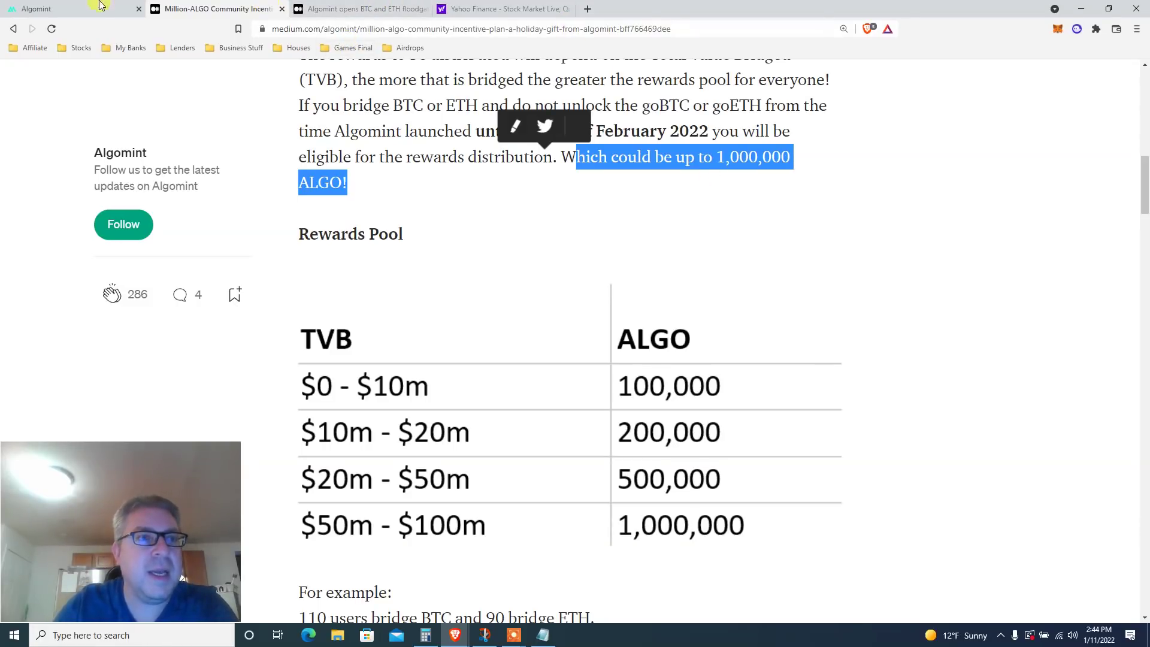
Go back to Algomint and view the KYC page showing verified status
{"action": "left_click", "coordinate": [36, 9]}
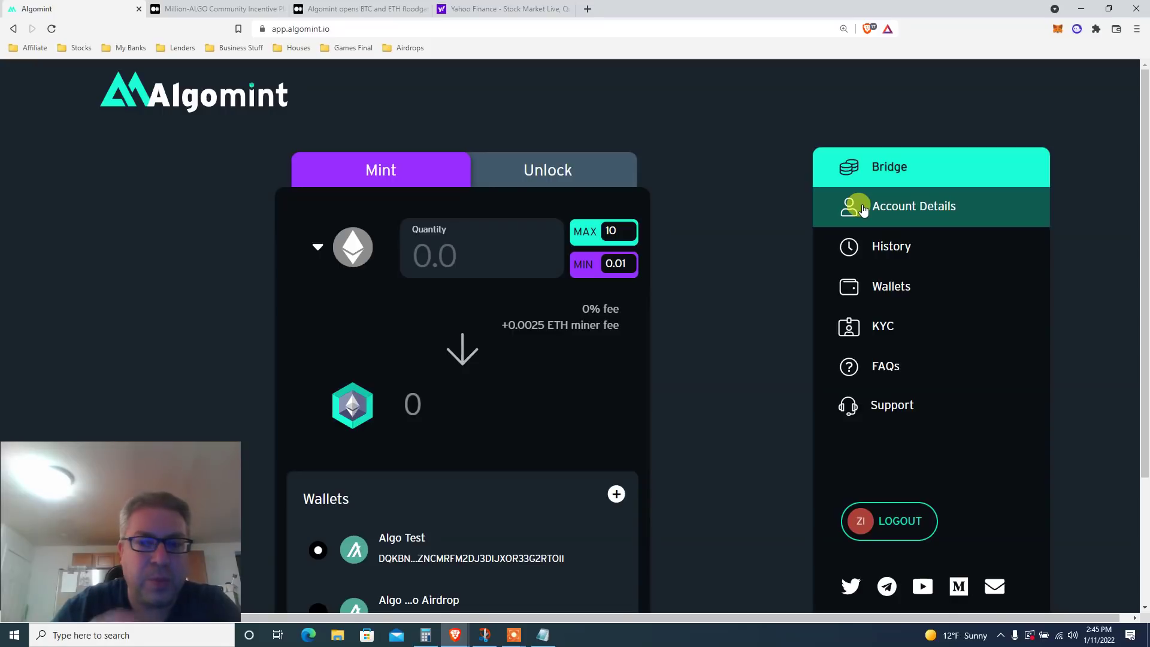
{"action": "left_click", "coordinate": [925, 326]}
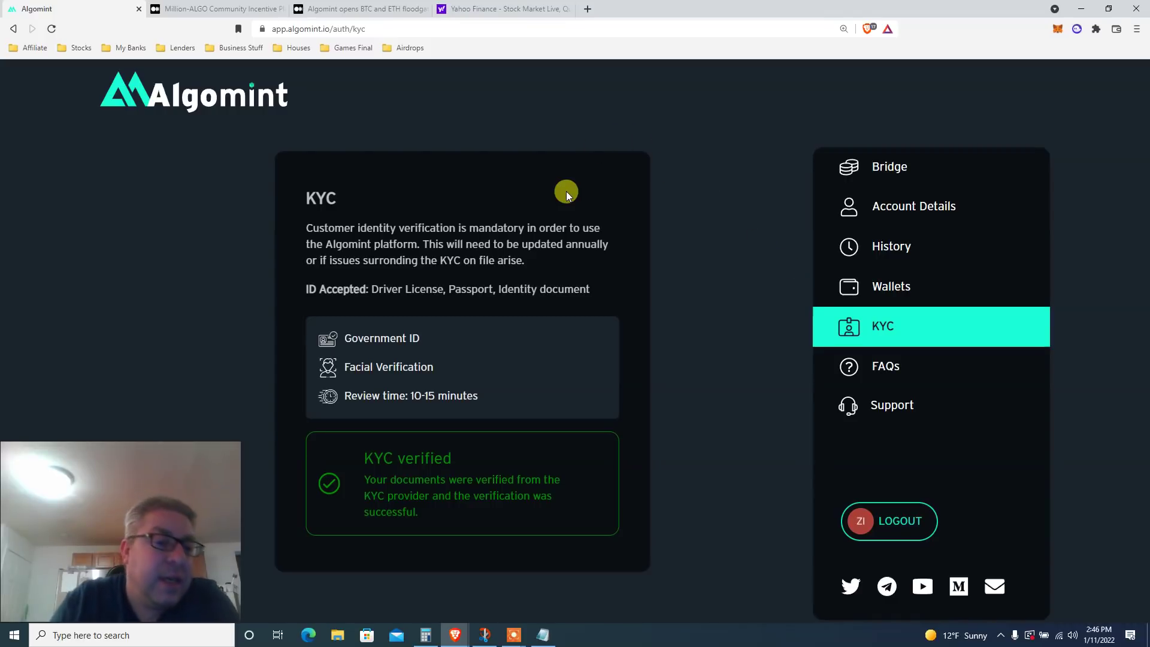
{"action": "triple_click", "coordinate": [412, 229]}
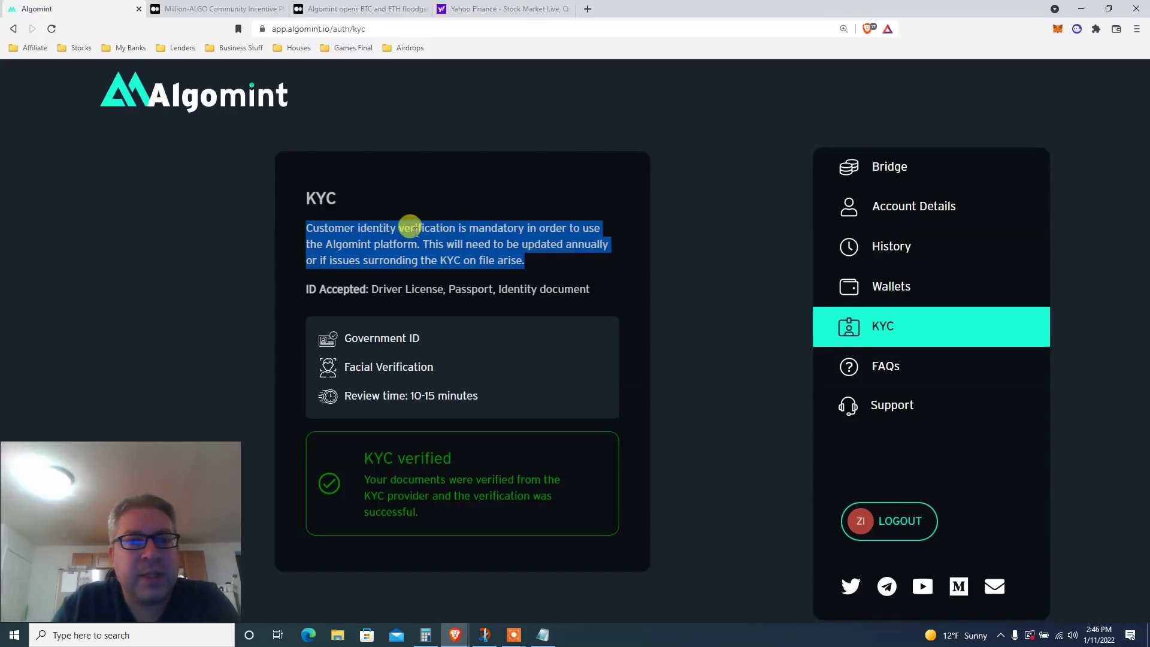
{"action": "triple_click", "coordinate": [381, 346]}
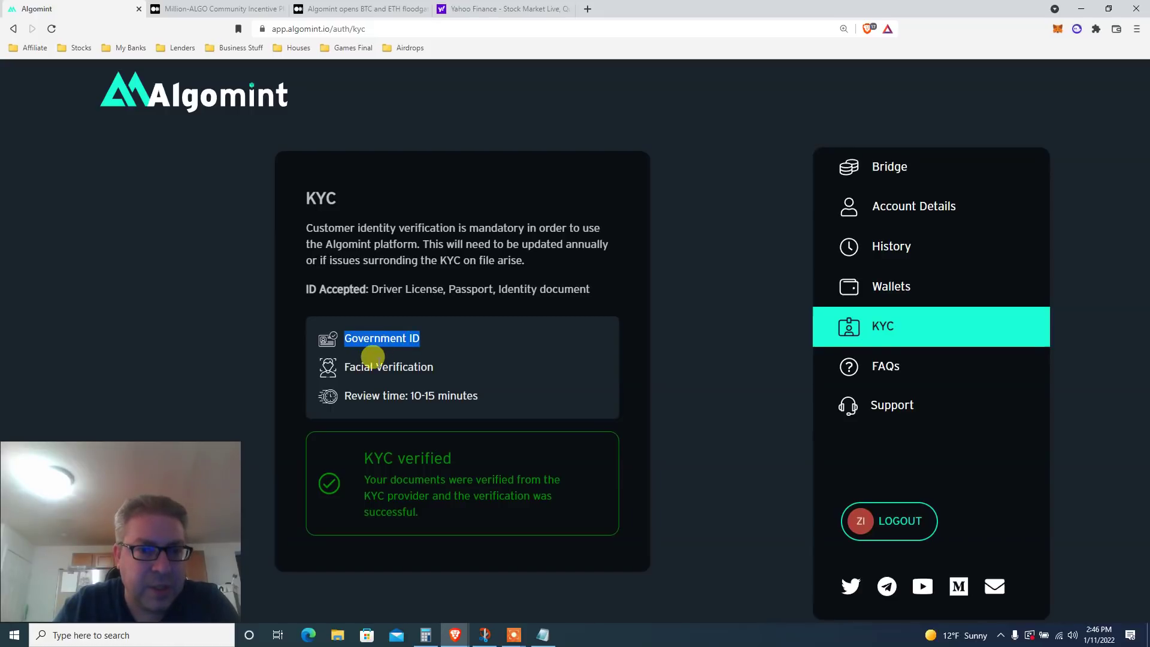
{"action": "triple_click", "coordinate": [372, 365]}
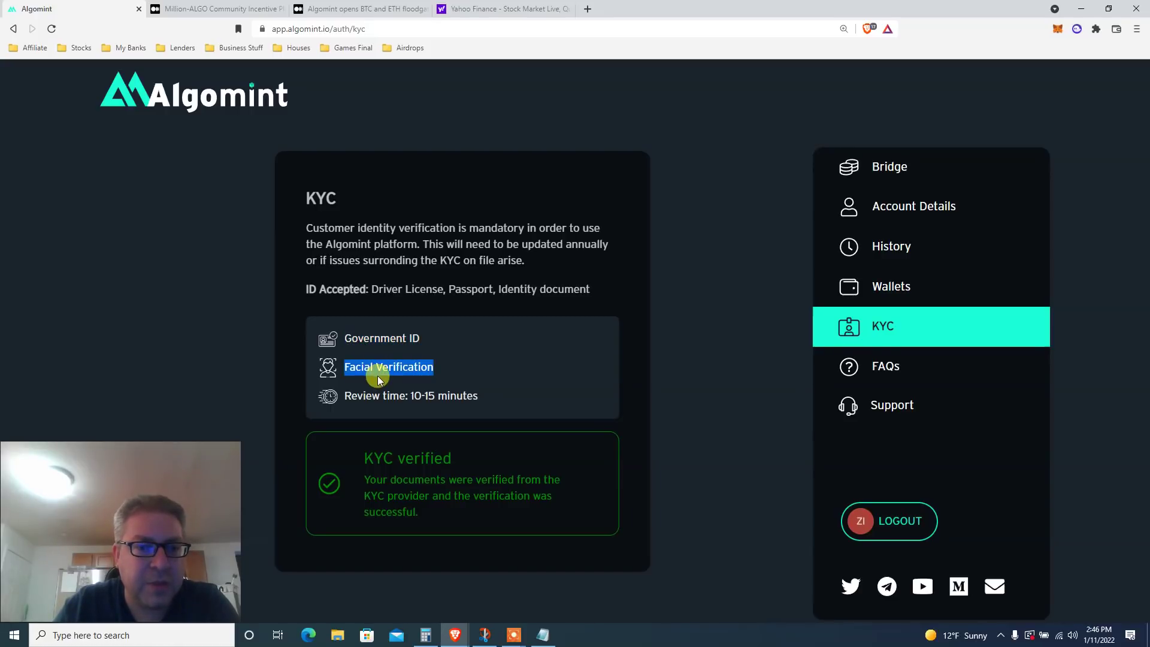
{"action": "triple_click", "coordinate": [380, 396]}
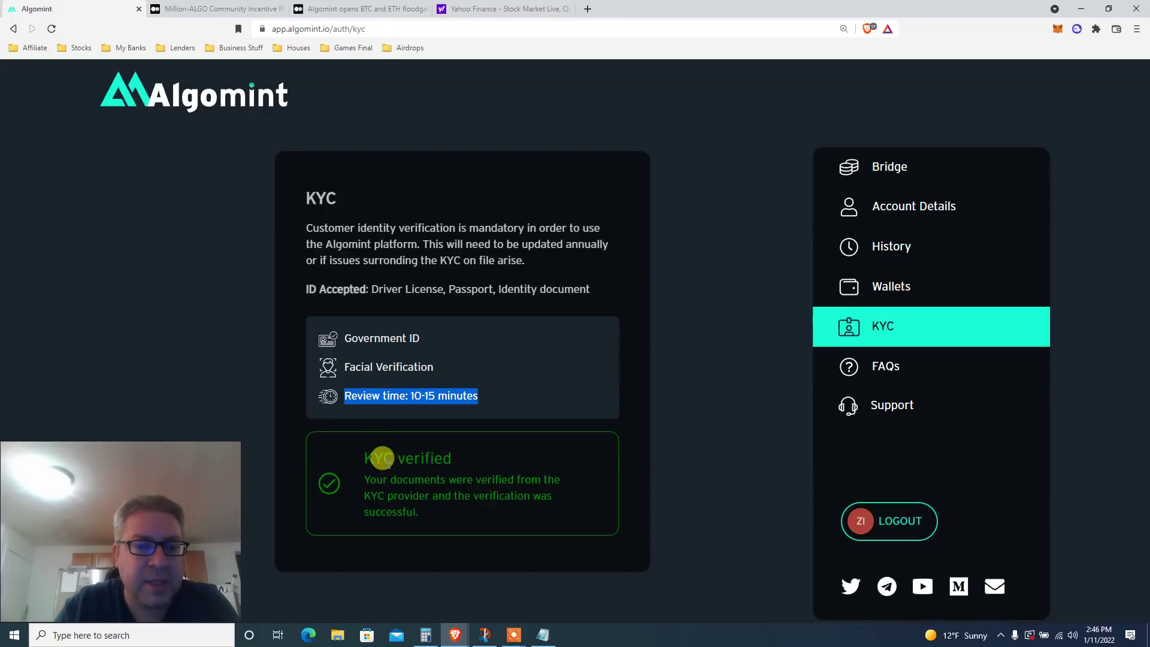
{"action": "triple_click", "coordinate": [397, 489]}
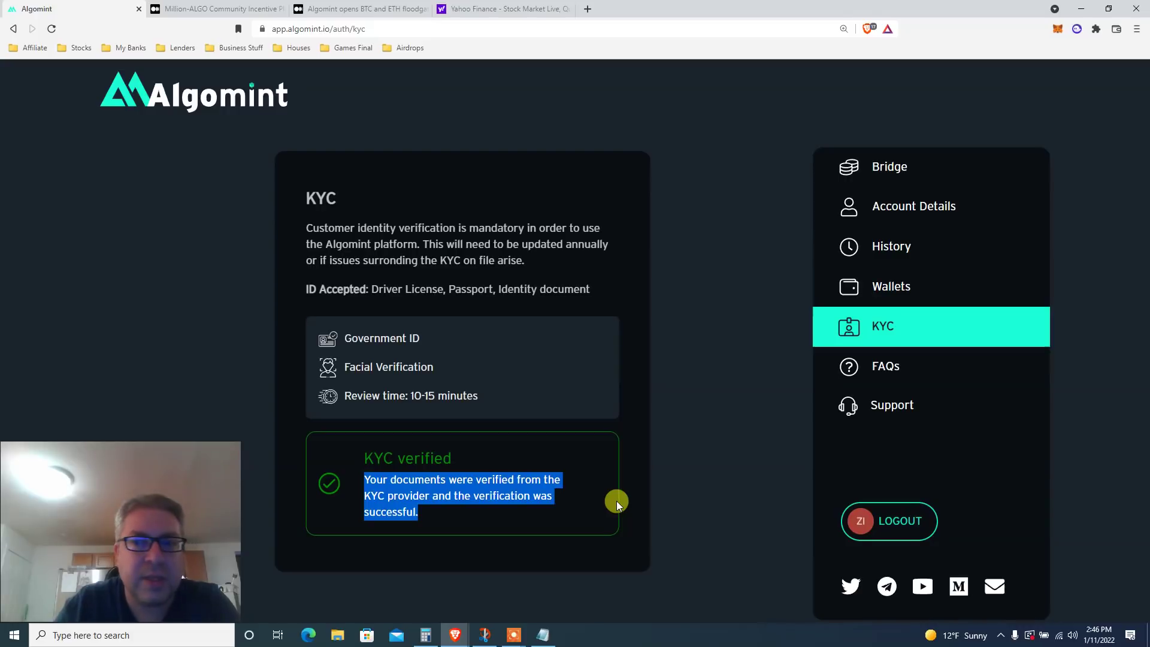
Check the registered wallets, then view History's four transactions: one completed, three cancelled
{"action": "left_click", "coordinate": [892, 288]}
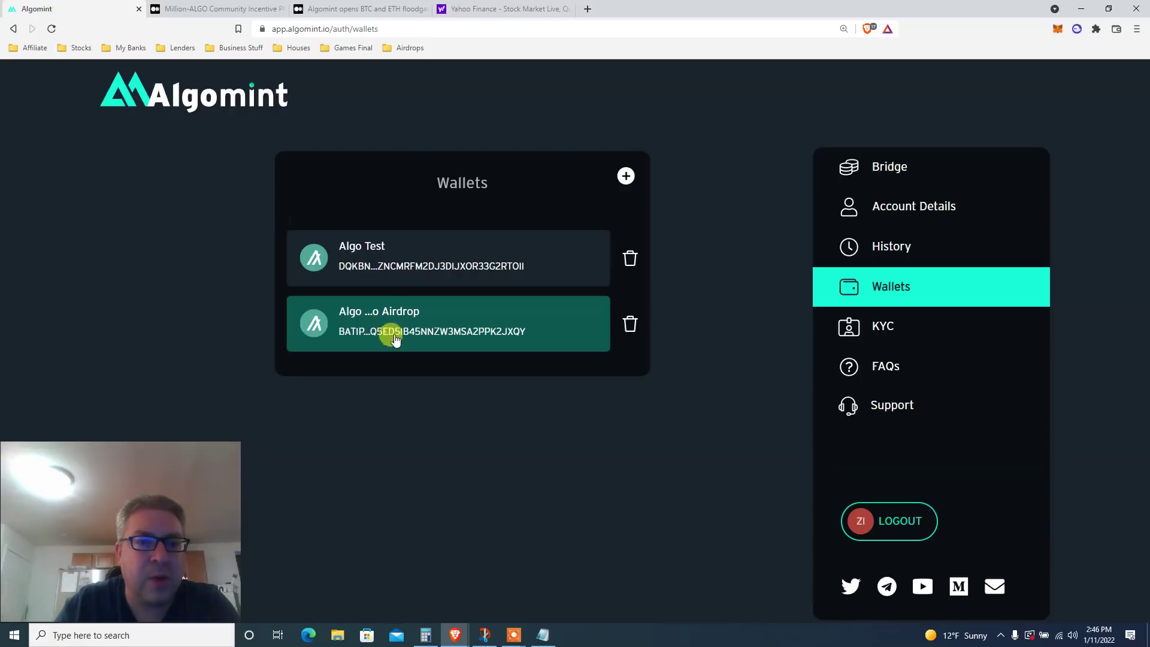
{"action": "left_click", "coordinate": [878, 248]}
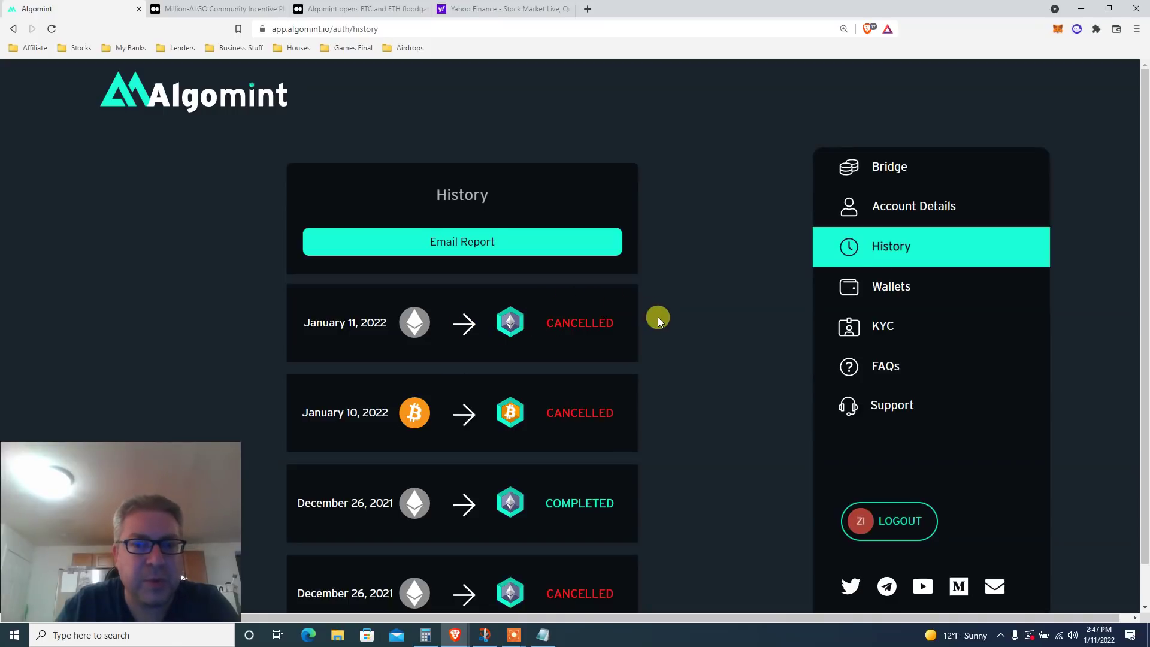
{"action": "scroll", "coordinate": [662, 322], "scroll_direction": "down", "scroll_amount": 1}
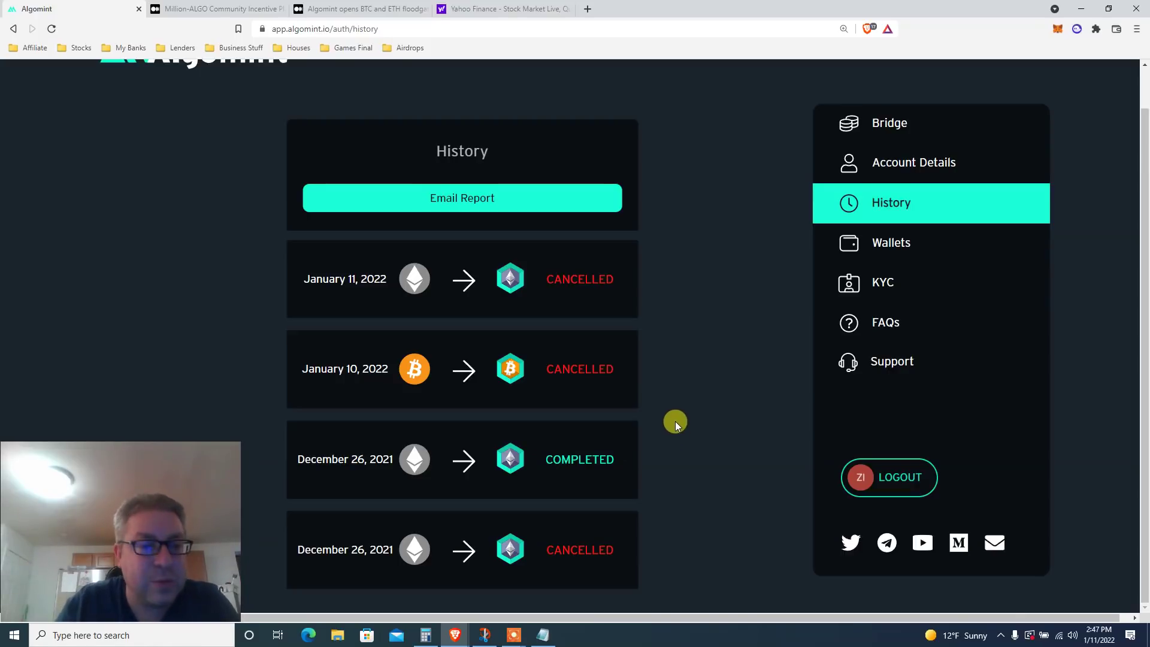
Return to the Bridge mint form with Algo Test as the destination wallet
{"action": "left_click", "coordinate": [881, 124]}
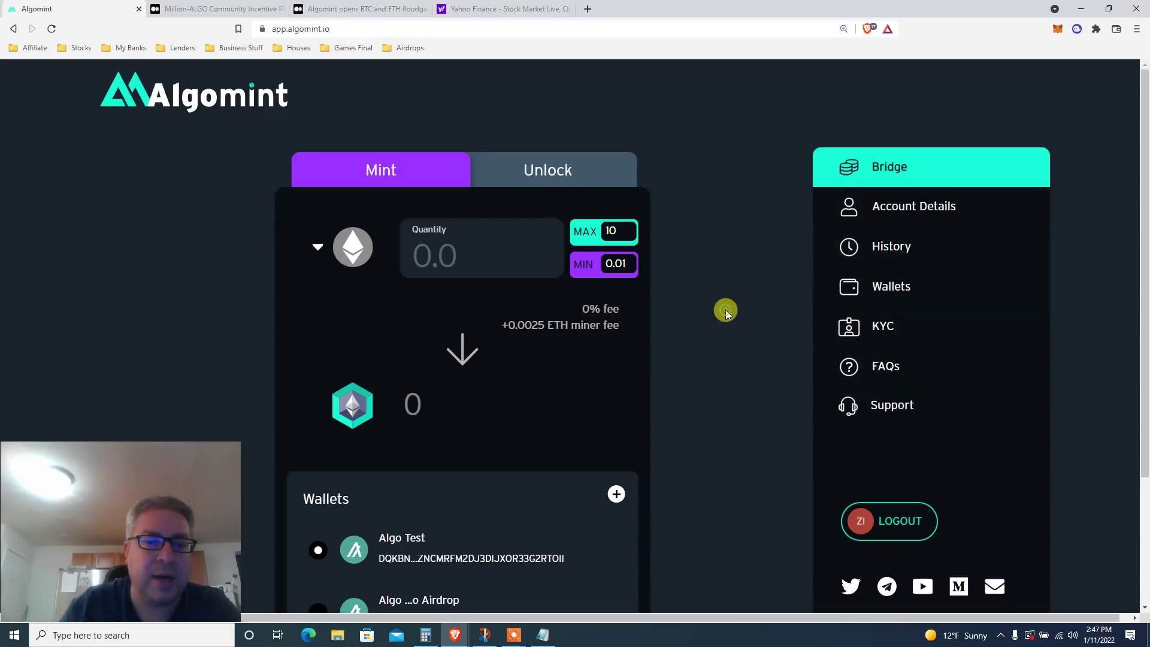
{"action": "scroll", "coordinate": [725, 310], "scroll_direction": "down", "scroll_amount": 3}
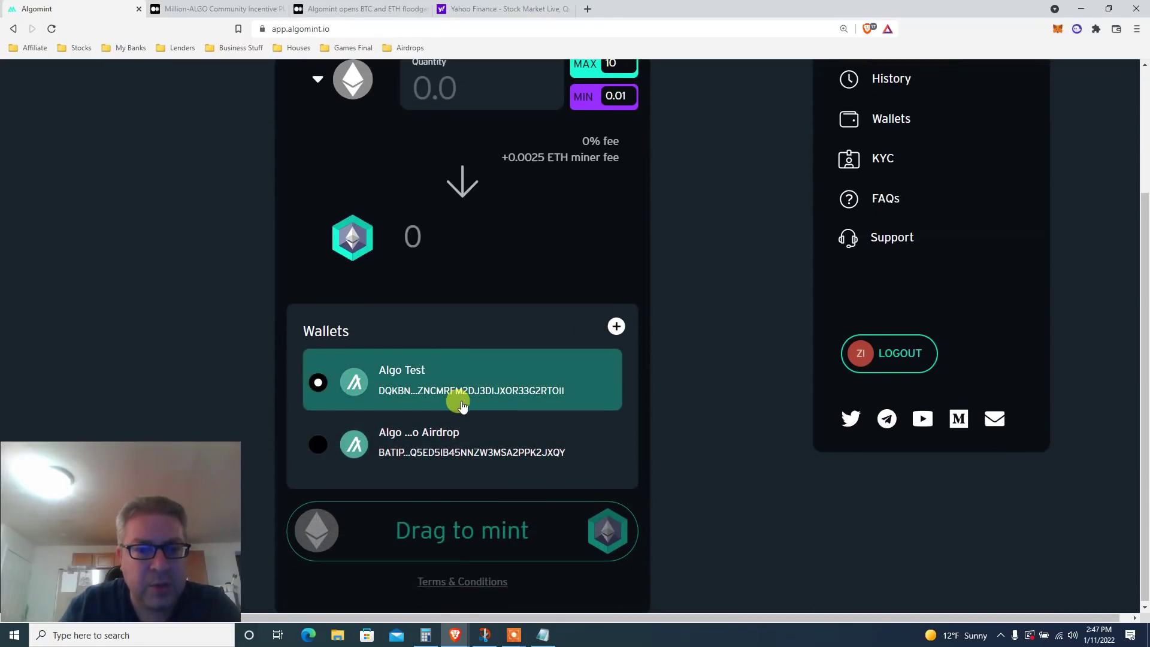
{"action": "left_click", "coordinate": [406, 431]}
{"action": "left_click", "coordinate": [409, 392]}
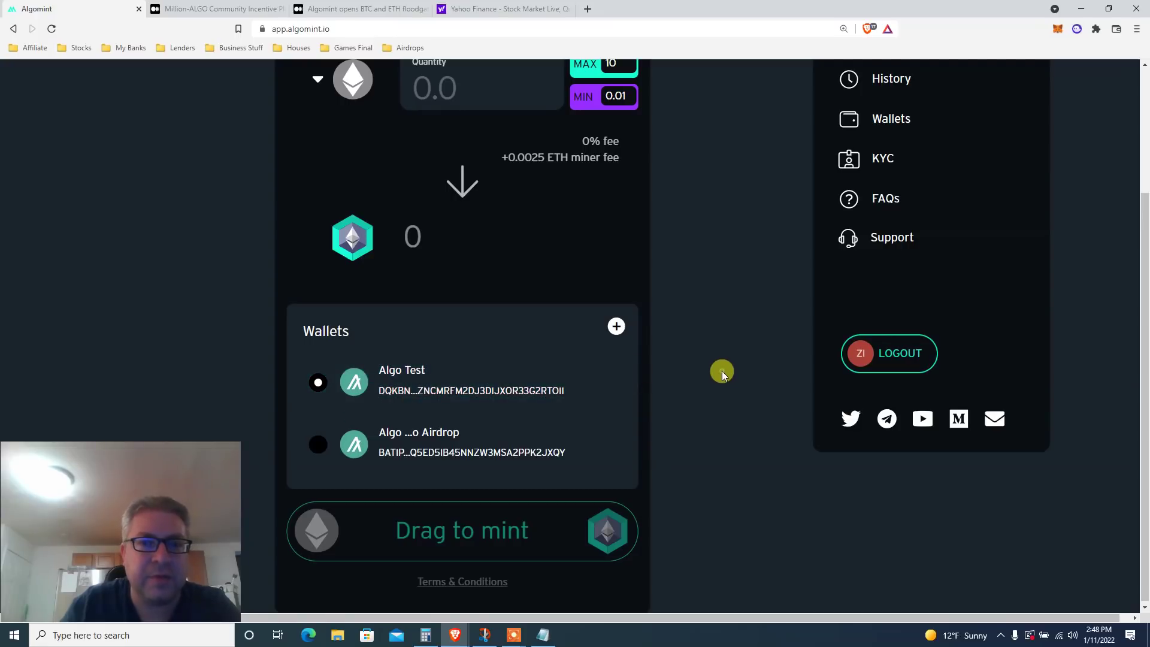
{"action": "scroll", "coordinate": [722, 371], "scroll_direction": "up", "scroll_amount": 3}
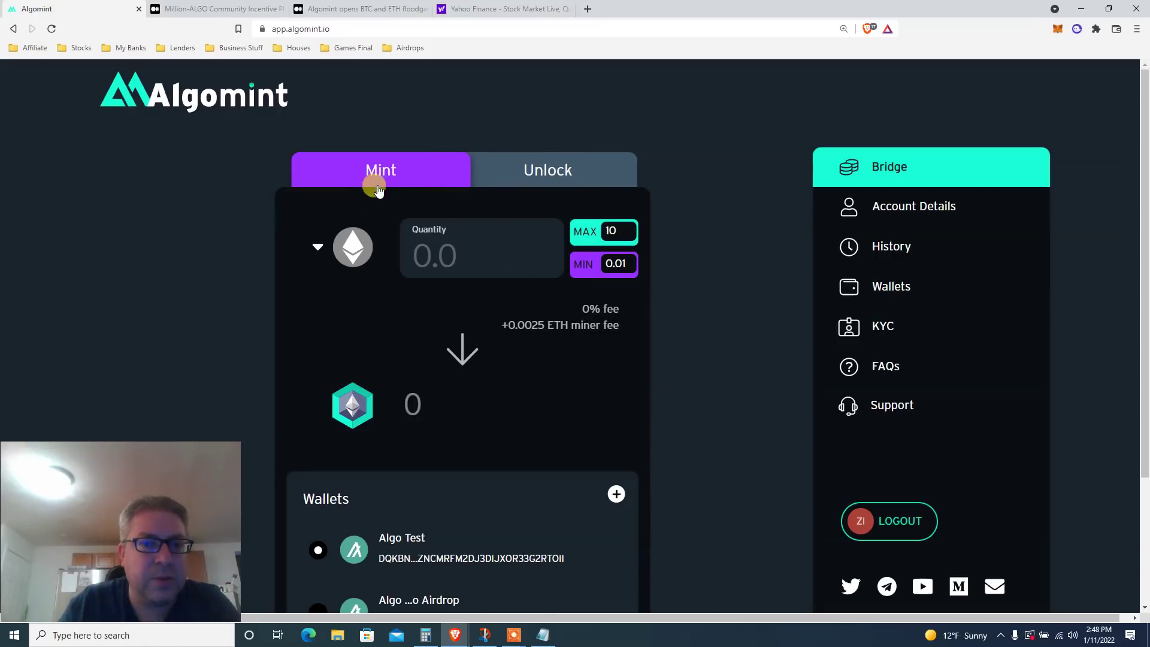
Choose ETH as the coin to mint and set the quantity to the minimum 0.01
{"action": "left_click", "coordinate": [338, 242]}
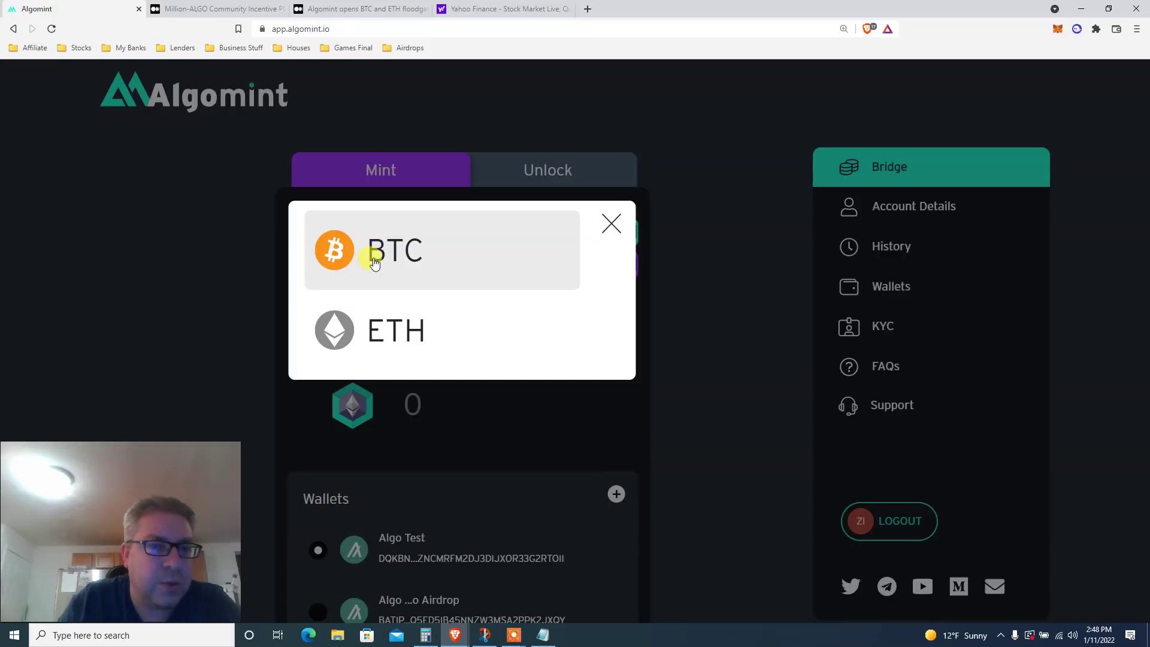
{"action": "left_click", "coordinate": [392, 333]}
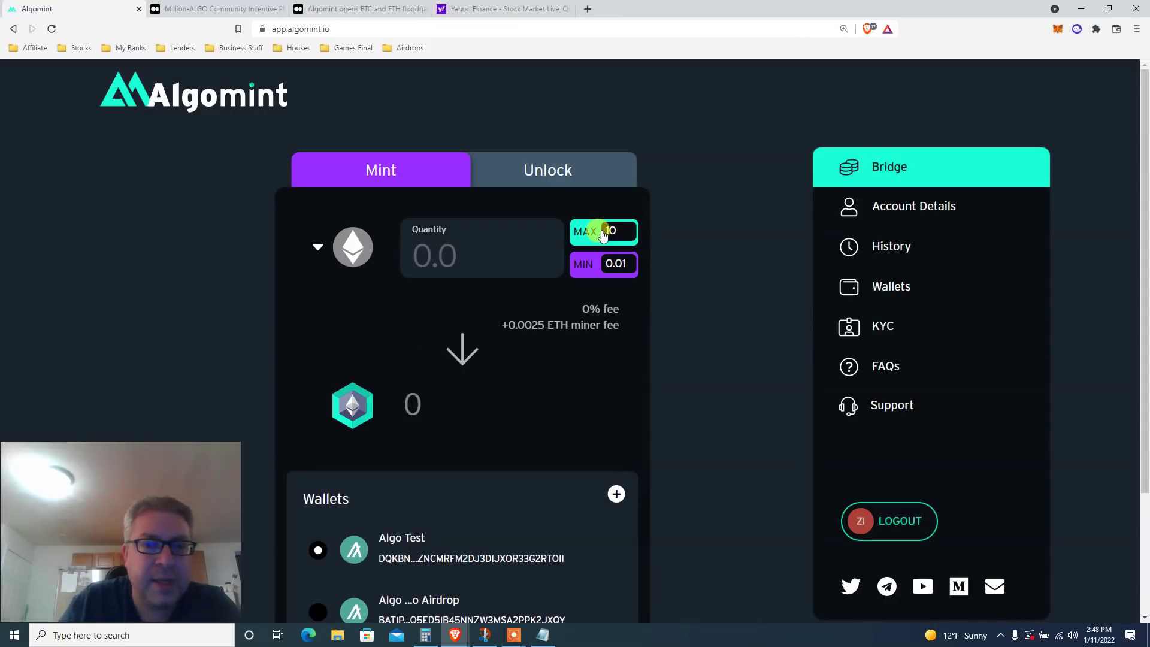
{"action": "left_click", "coordinate": [608, 262]}
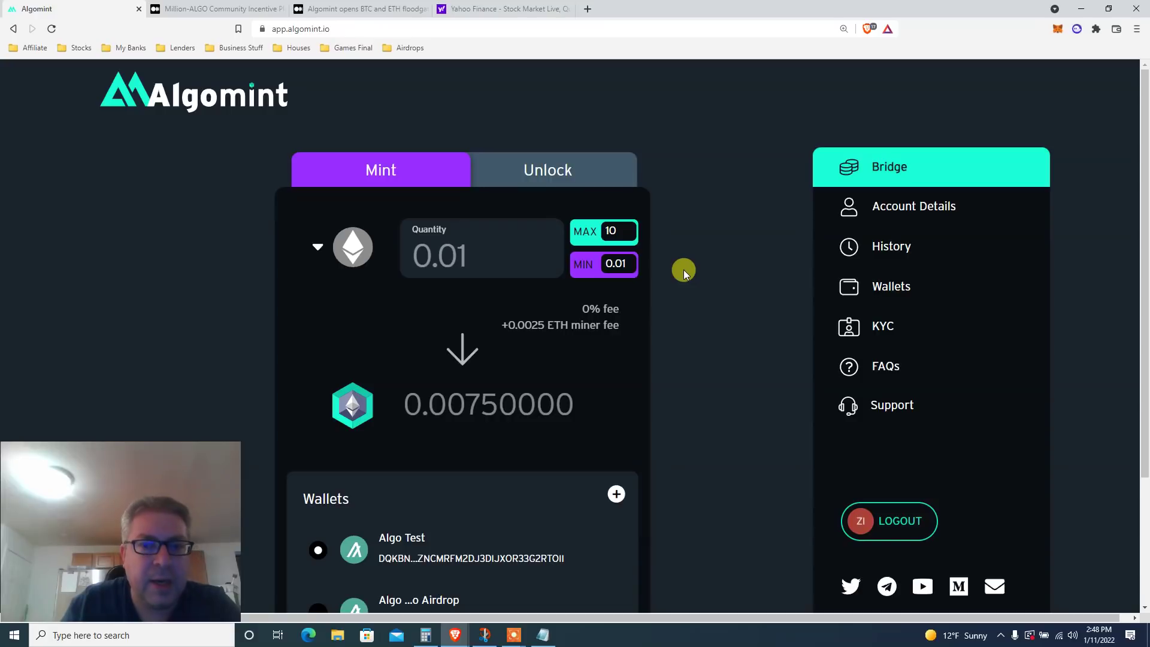
Review the 0% fee, 0.0025 ETH miner fee and 0.00750000 goETH output
{"action": "scroll", "coordinate": [684, 272], "scroll_direction": "down", "scroll_amount": 2}
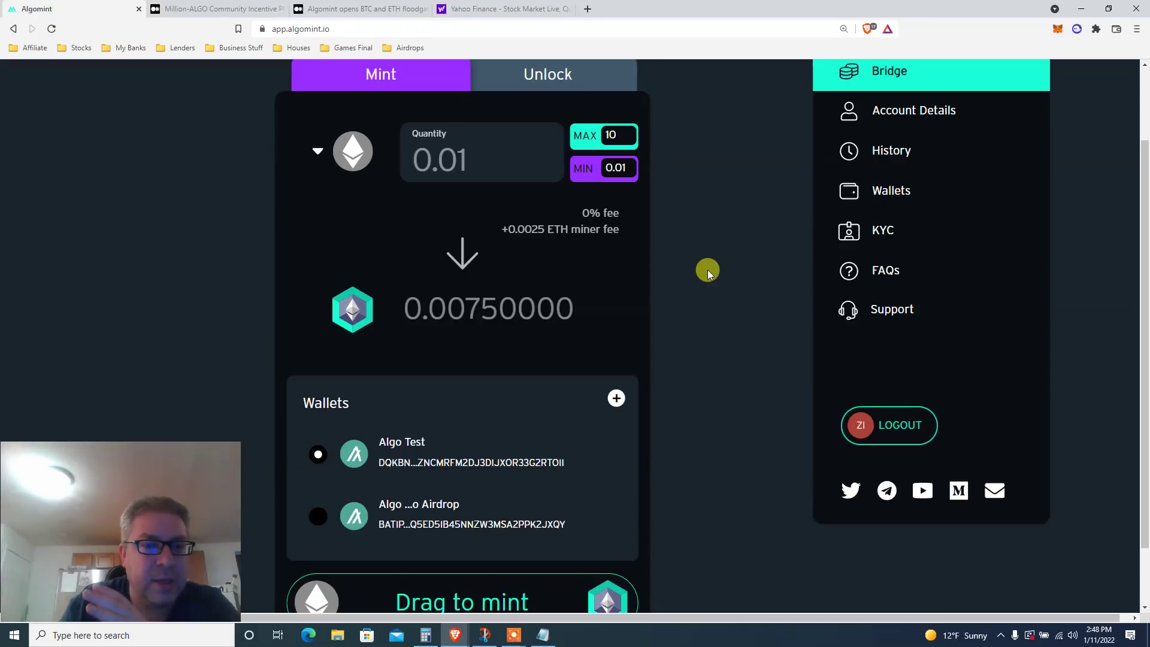
{"action": "scroll", "coordinate": [708, 272], "scroll_direction": "down", "scroll_amount": 1}
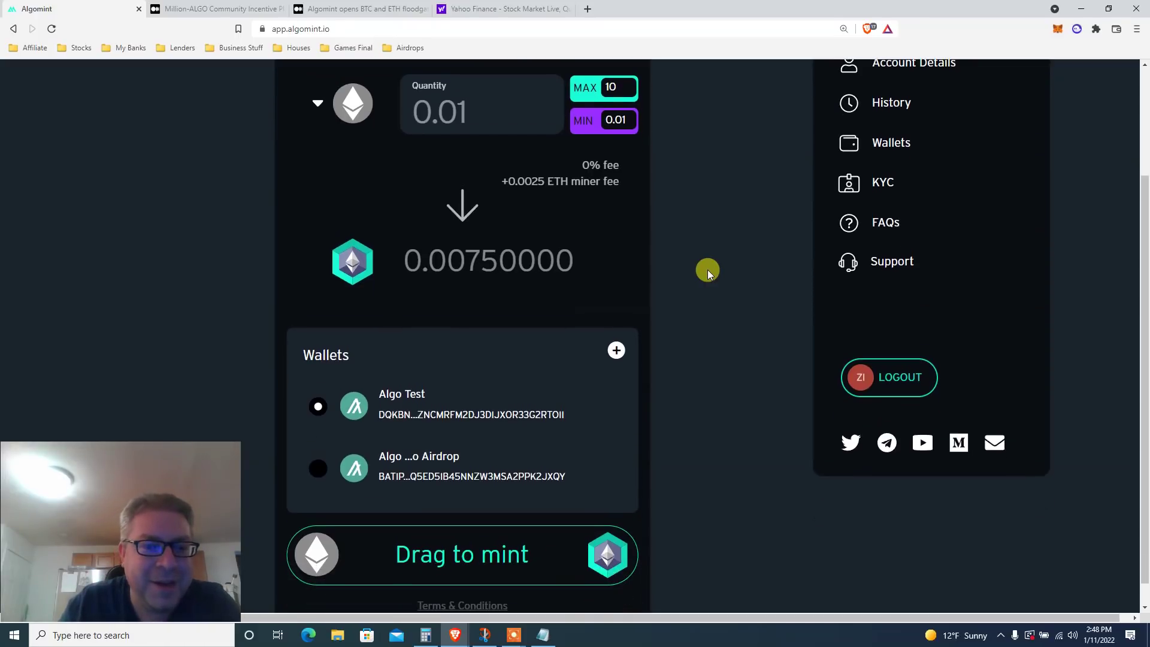
{"action": "scroll", "coordinate": [708, 272], "scroll_direction": "up", "scroll_amount": 2}
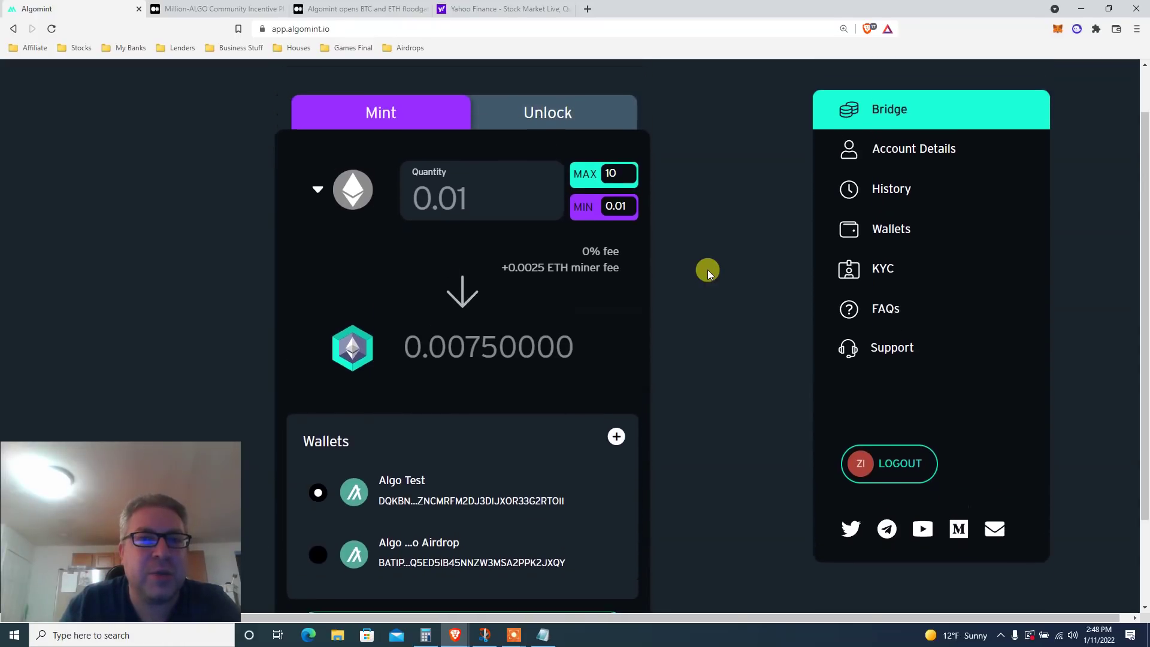
{"action": "scroll", "coordinate": [708, 273], "scroll_direction": "up", "scroll_amount": 1}
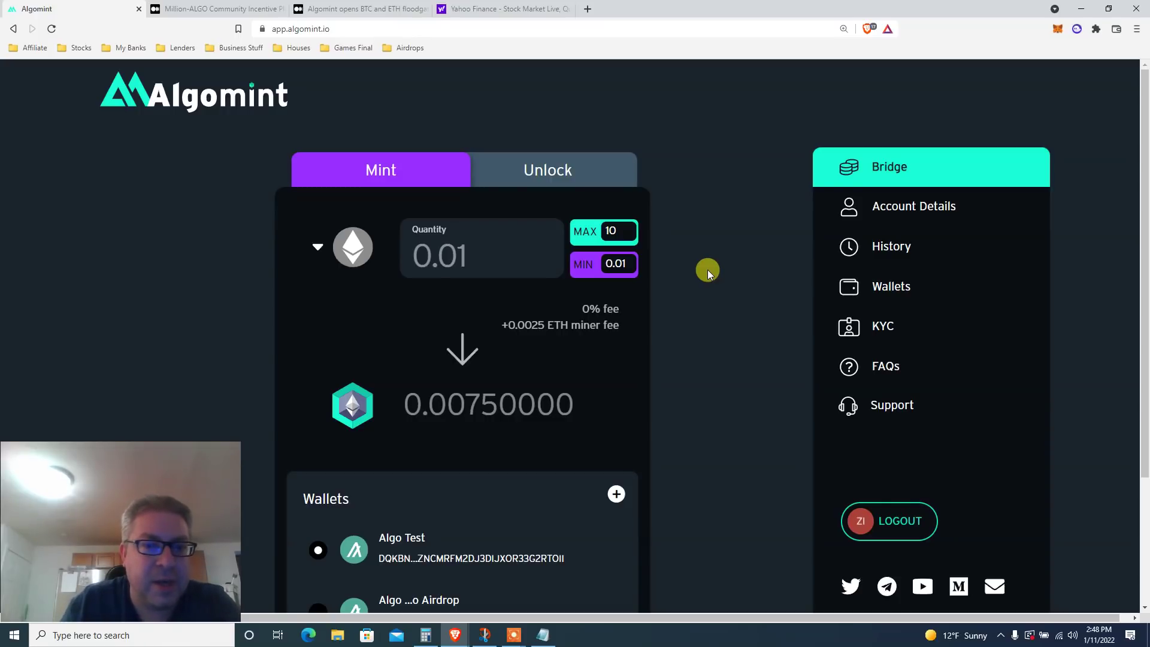
{"action": "scroll", "coordinate": [707, 273], "scroll_direction": "down", "scroll_amount": 1}
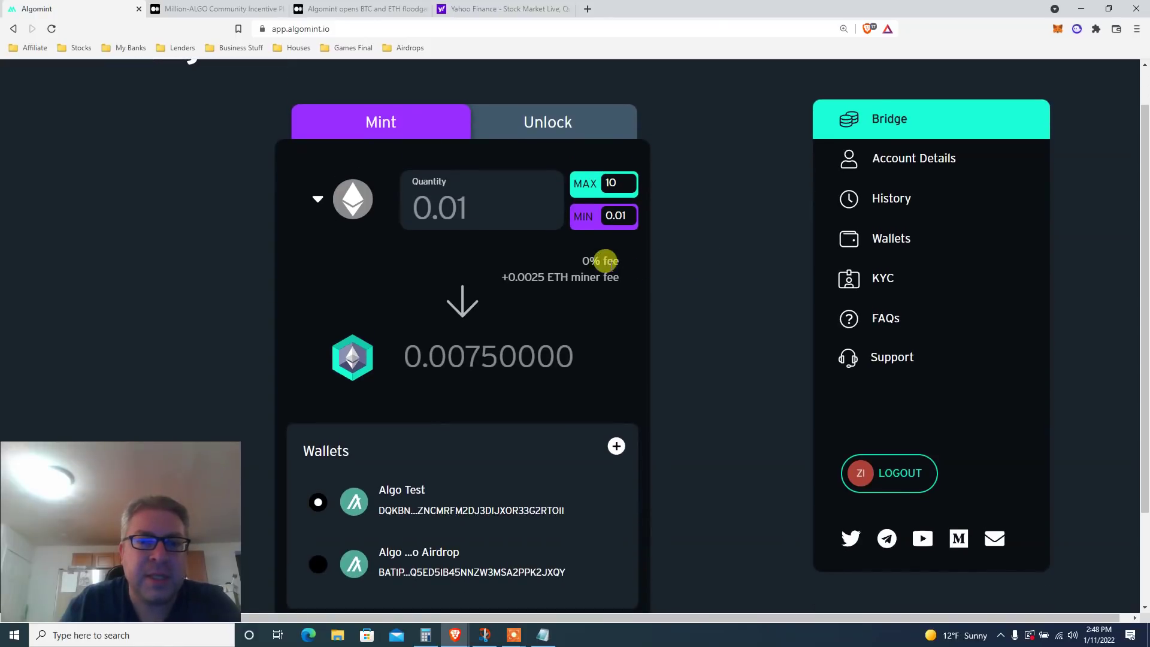
{"action": "triple_click", "coordinate": [596, 261]}
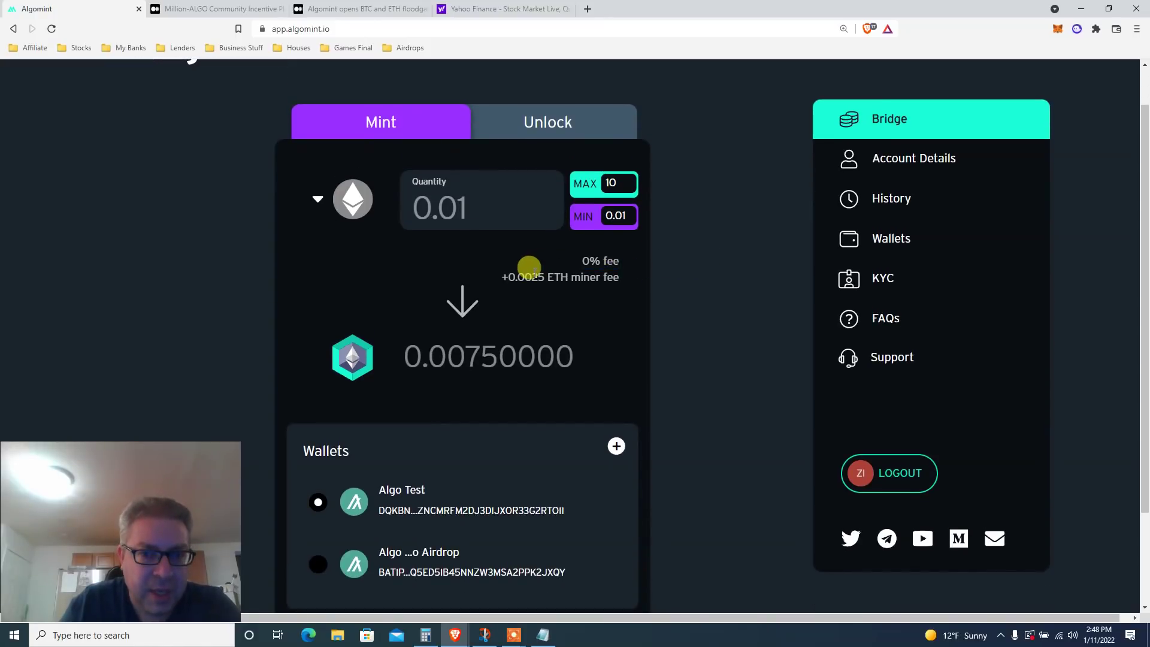
{"action": "double_click", "coordinate": [527, 275]}
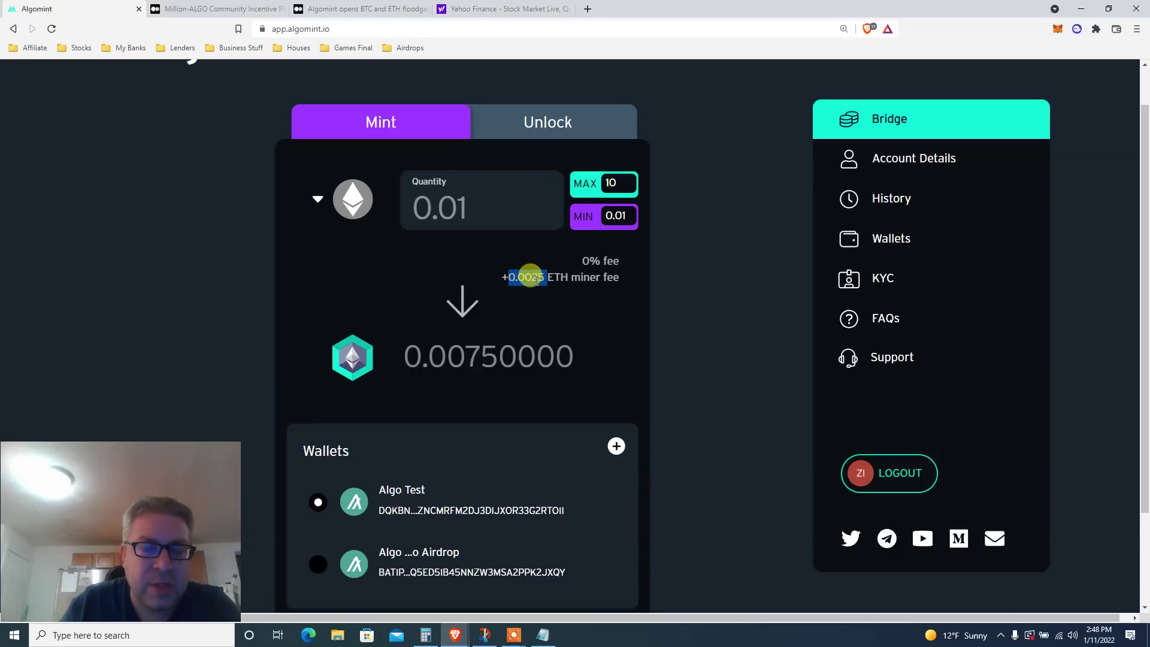
{"action": "left_click", "coordinate": [687, 280]}
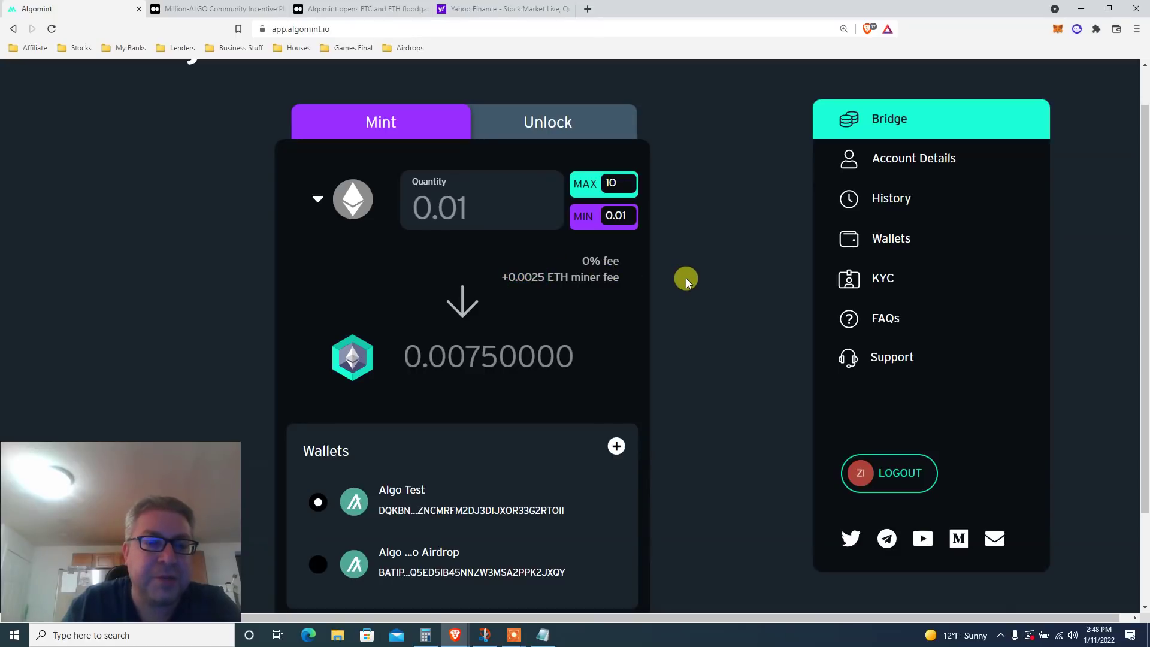
{"action": "scroll", "coordinate": [687, 279], "scroll_direction": "down", "scroll_amount": 1}
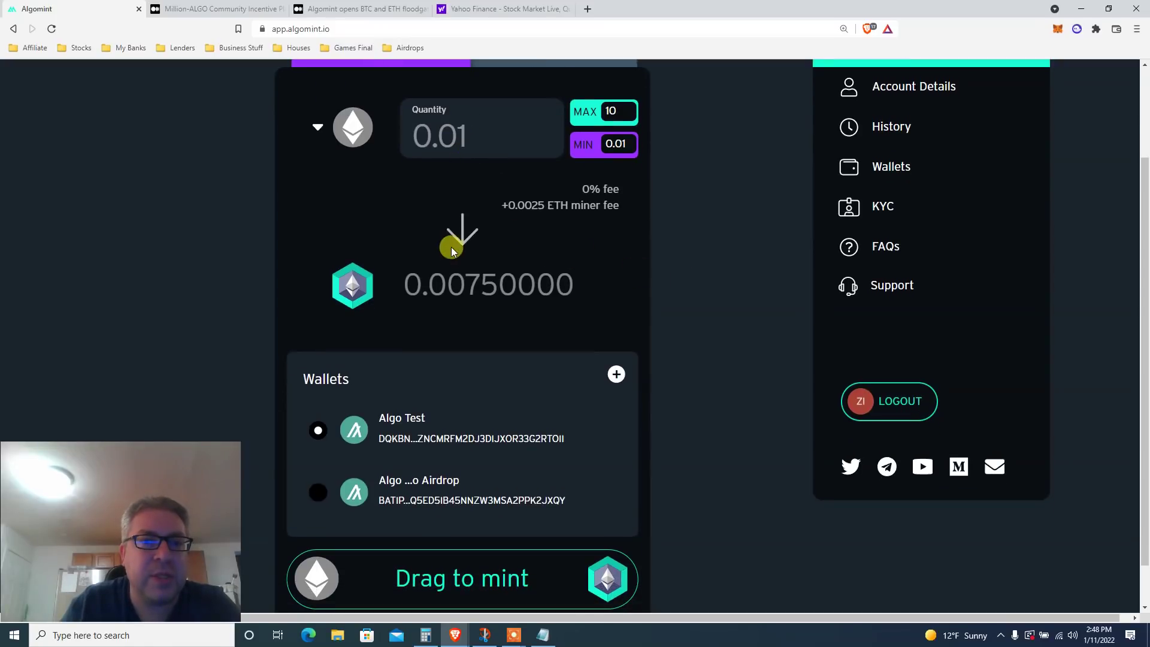
{"action": "double_click", "coordinate": [452, 275]}
{"action": "left_click", "coordinate": [736, 283]}
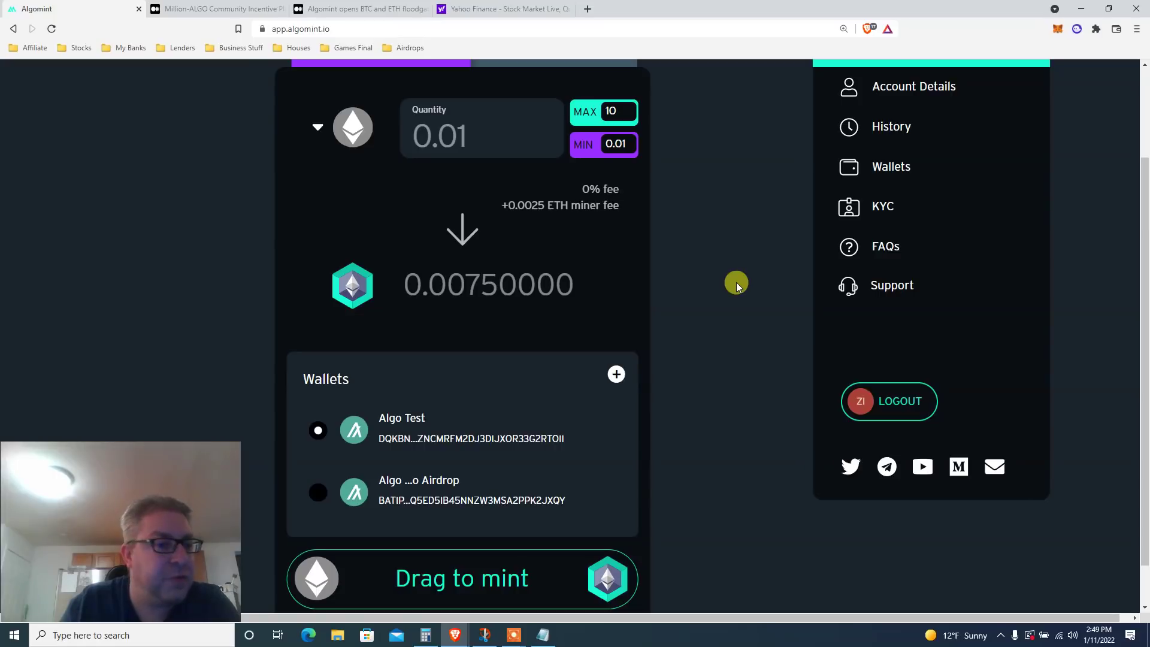
Scroll to the Drag to mint slider and bring the Algomint page back from the screen recorder
{"action": "scroll", "coordinate": [736, 282], "scroll_direction": "down", "scroll_amount": 1}
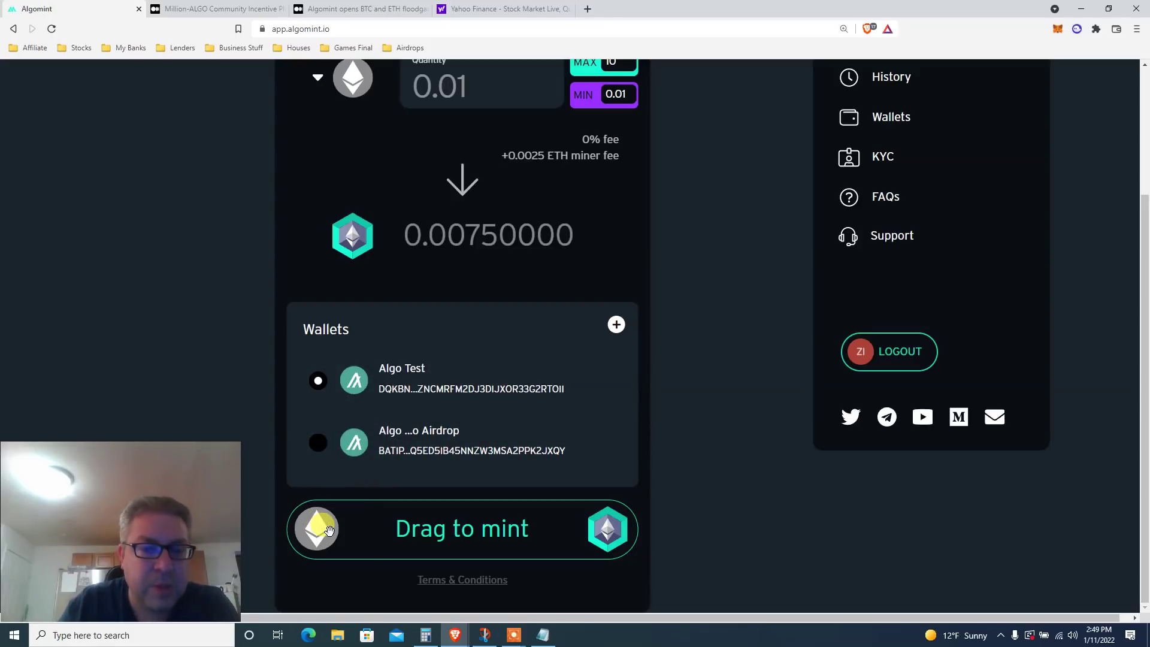
{"action": "mouse_move", "coordinate": [512, 637]}
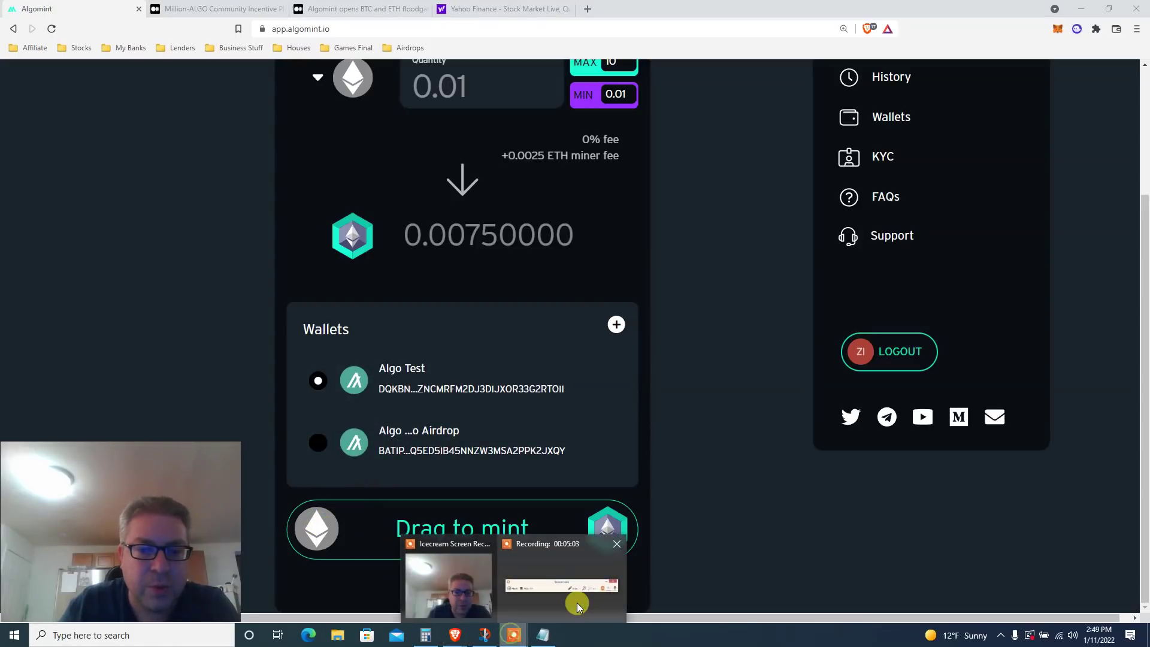
{"action": "left_click", "coordinate": [577, 602]}
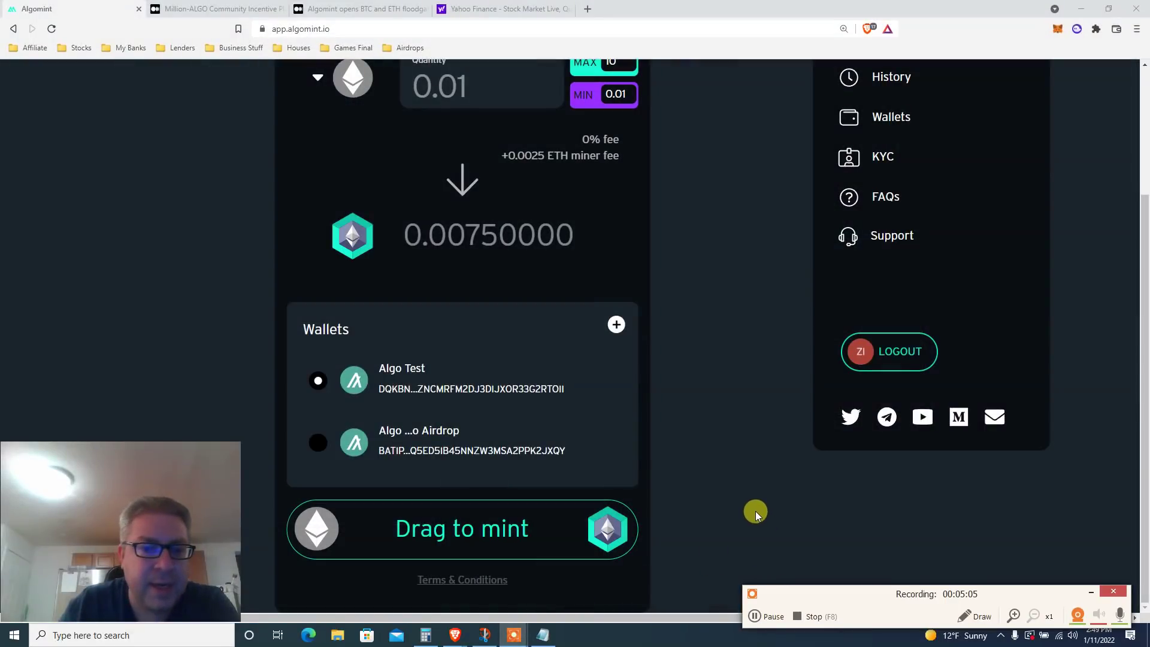
{"action": "left_click", "coordinate": [756, 511]}
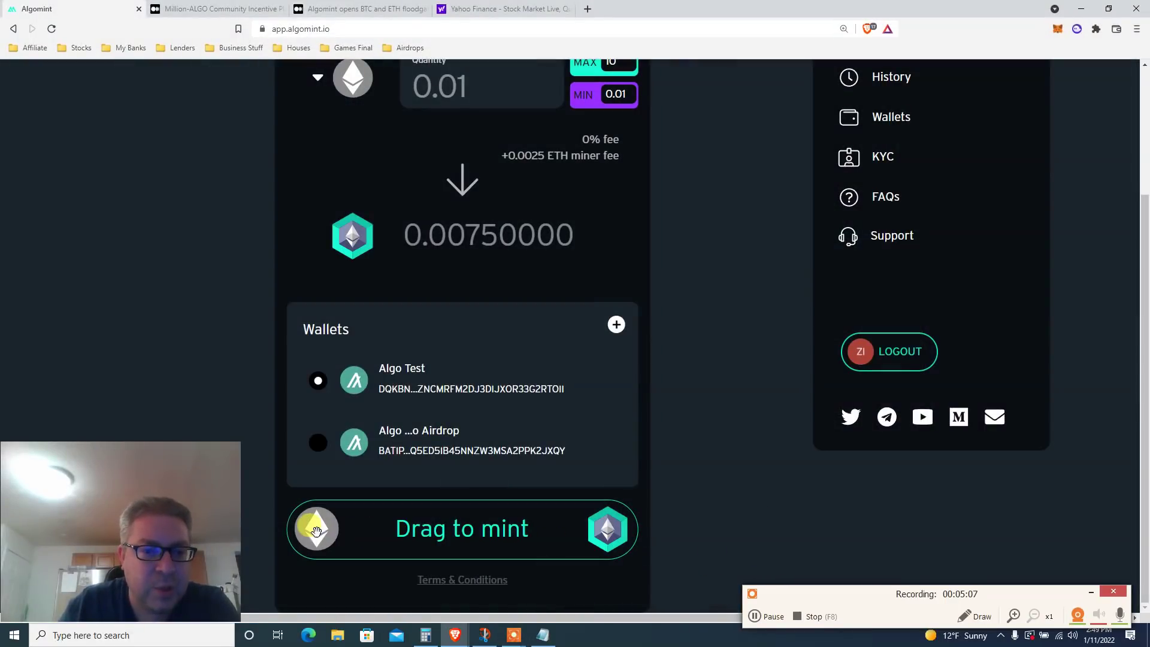
Slide the ETH knob to start the mint and copy the deposit address for 0.01 ETH
{"action": "left_click_drag", "start_coordinate": [315, 530], "coordinate": [677, 516]}
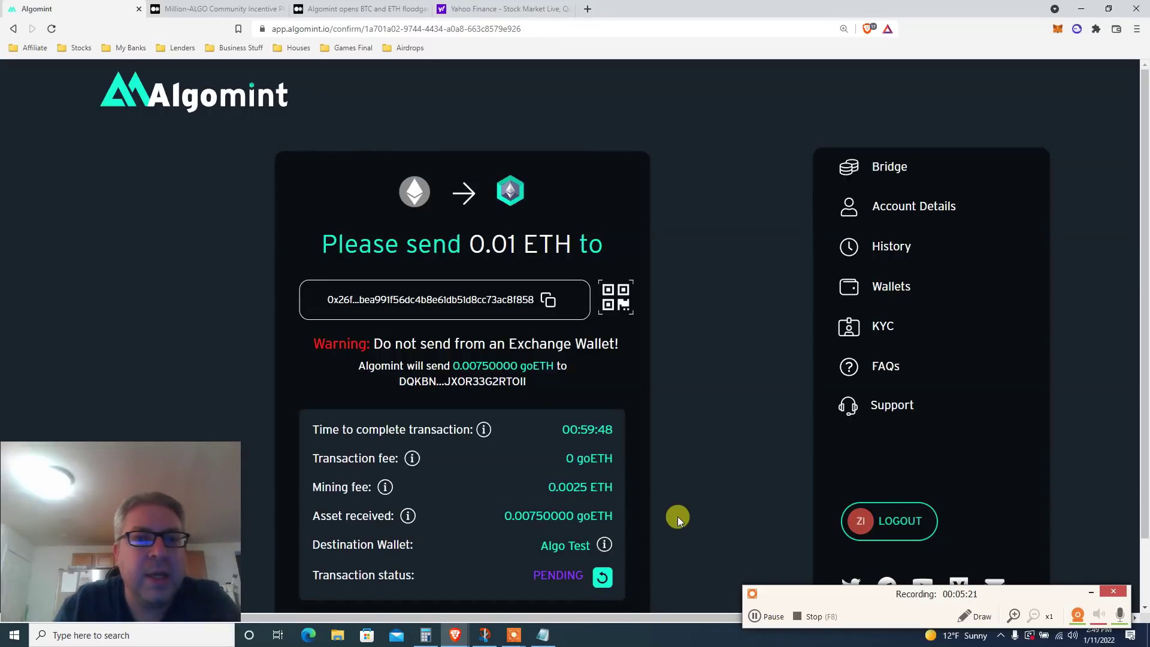
{"action": "double_click", "coordinate": [487, 236]}
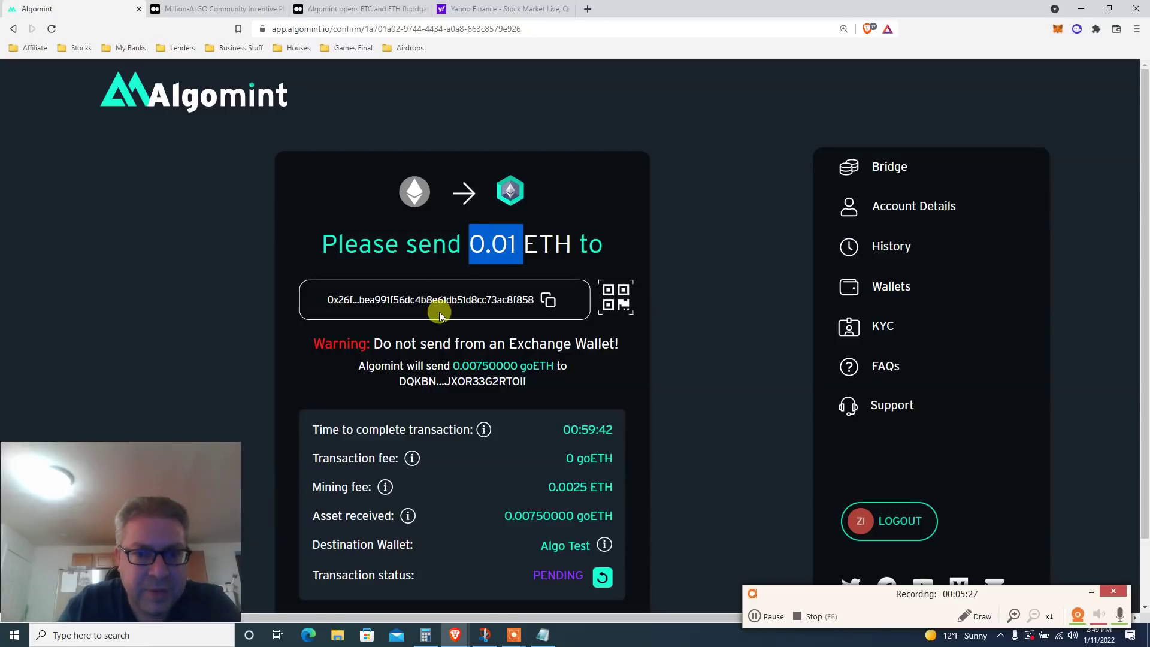
{"action": "left_click", "coordinate": [547, 299]}
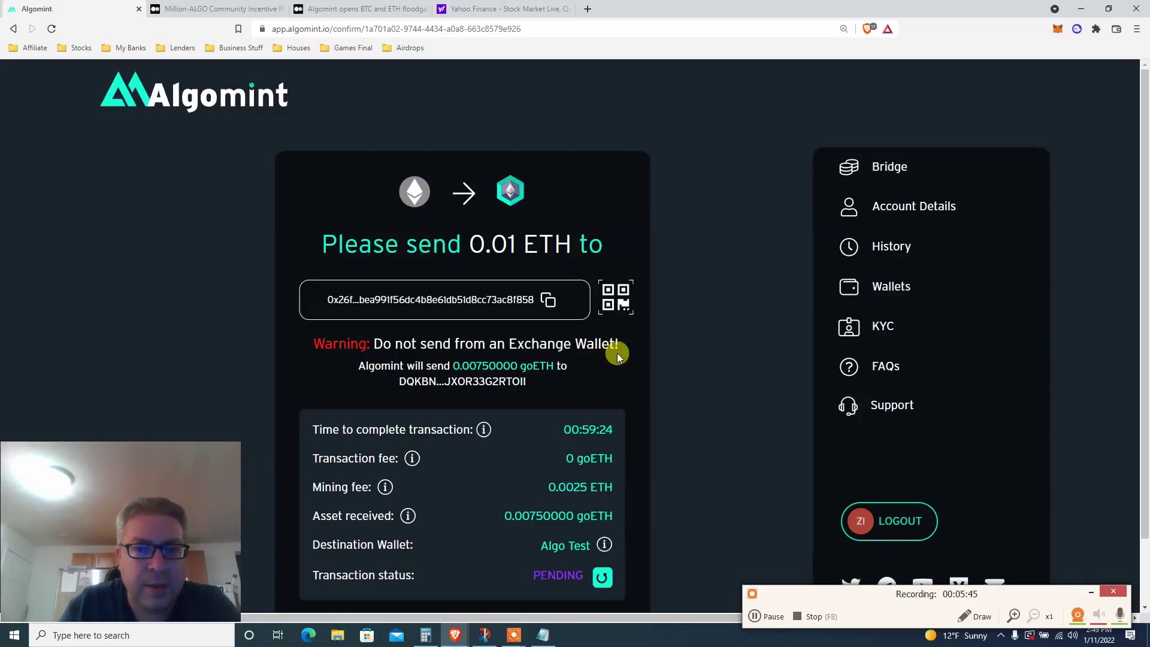
{"action": "scroll", "coordinate": [681, 351], "scroll_direction": "down", "scroll_amount": 2}
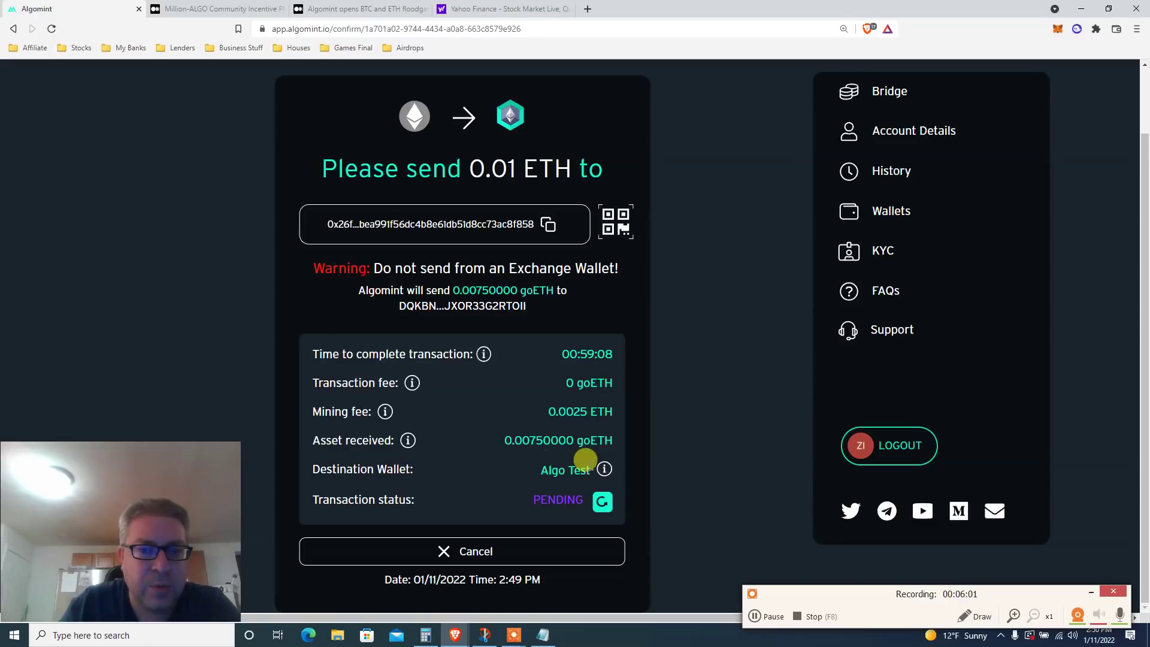
{"action": "mouse_move", "coordinate": [605, 469]}
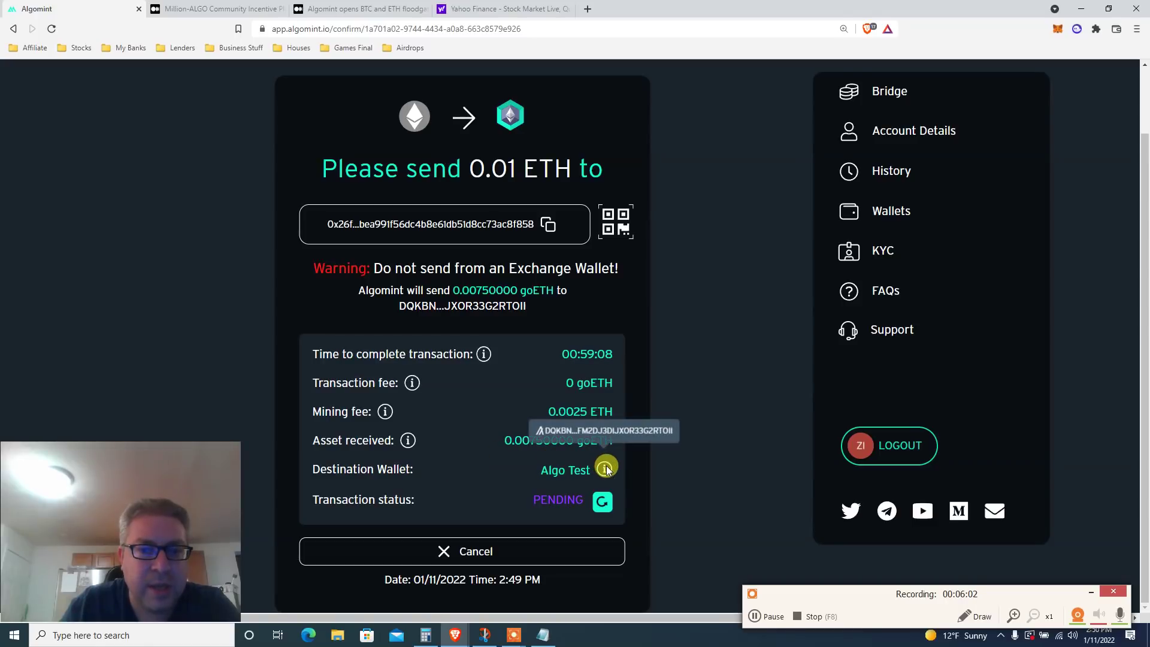
In MetaMask, set up a 0.01 ETH send to the pasted Algomint deposit address
{"action": "left_click", "coordinate": [1056, 29]}
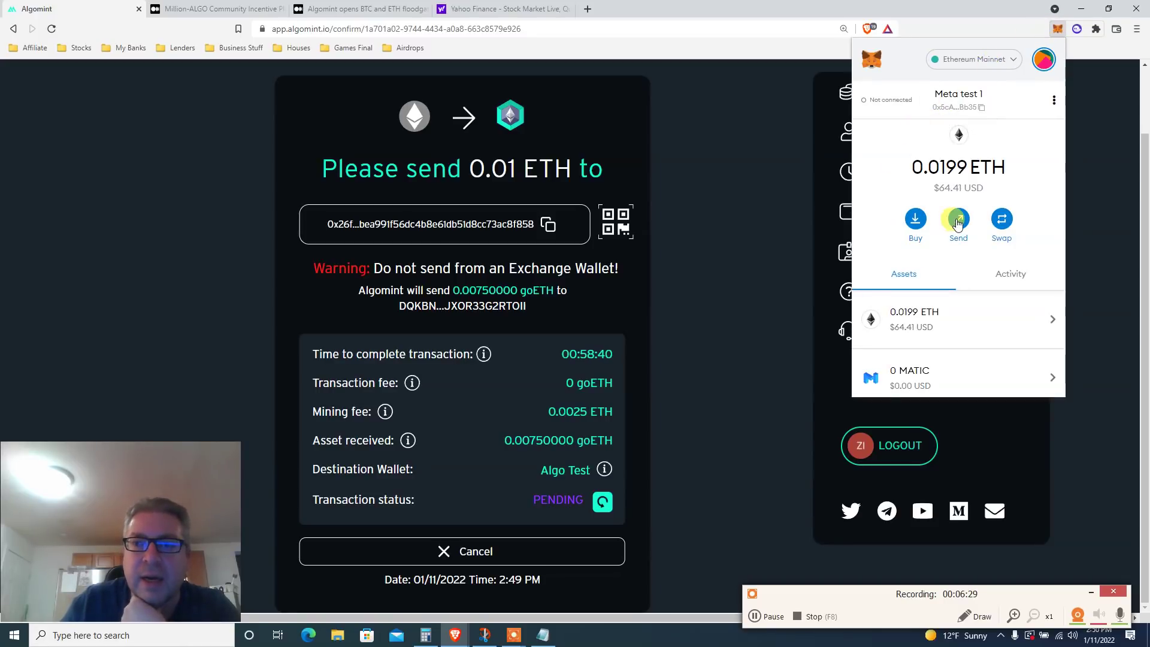
{"action": "left_click", "coordinate": [958, 220]}
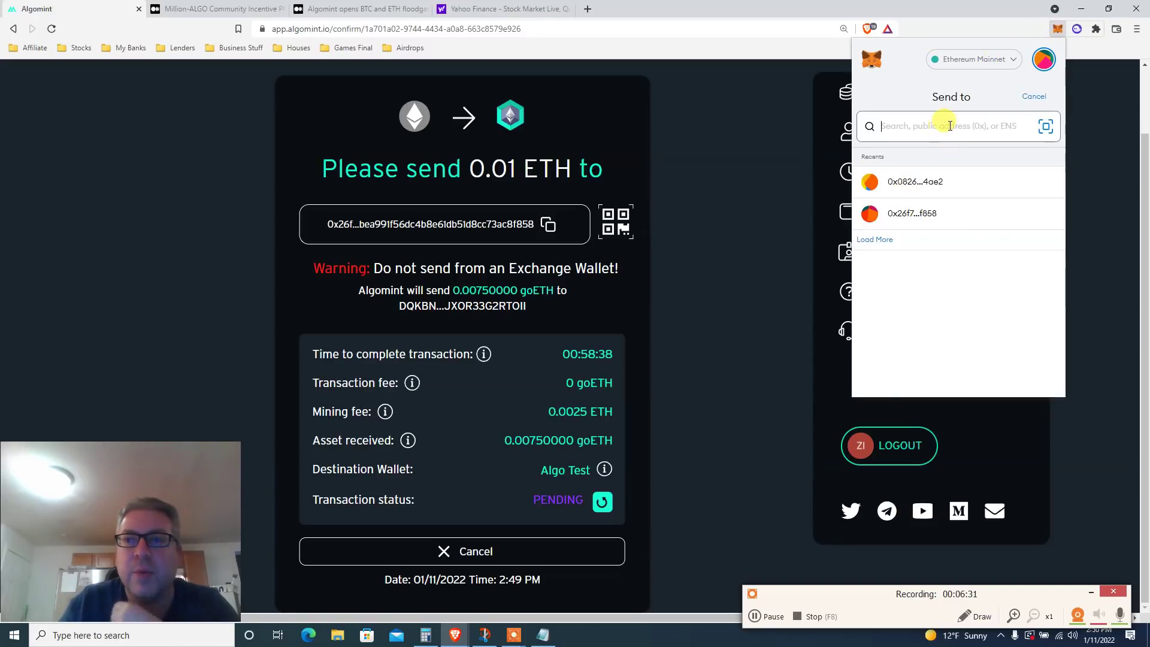
{"action": "key", "text": "ctrl+v"}
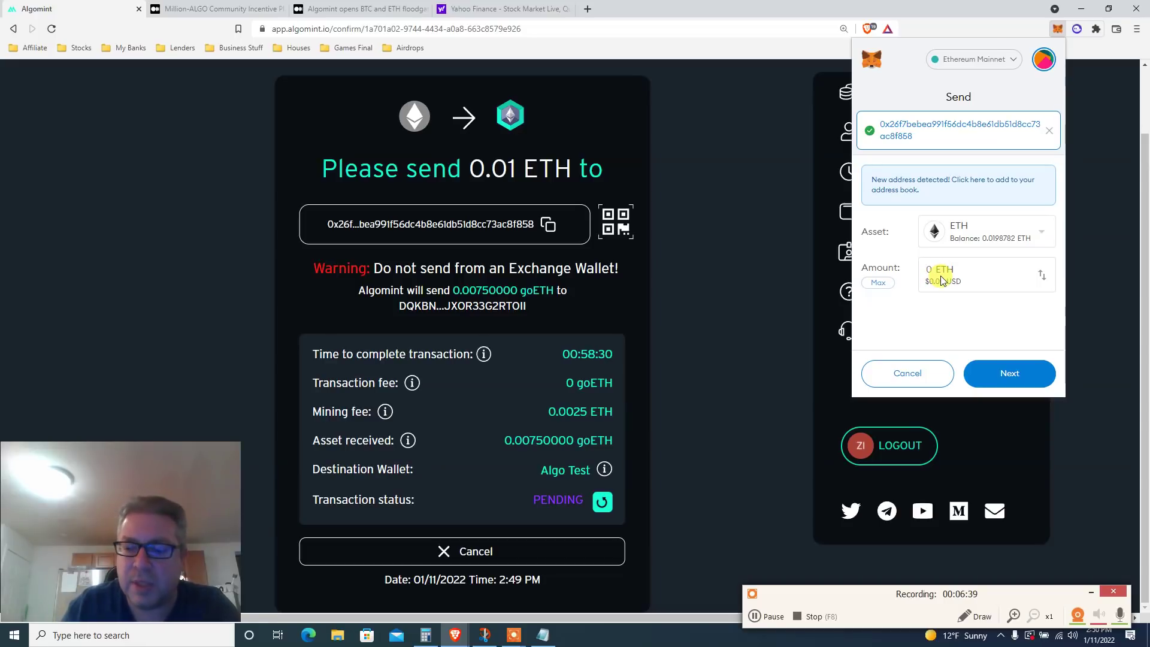
{"action": "type", "text": ".01"}
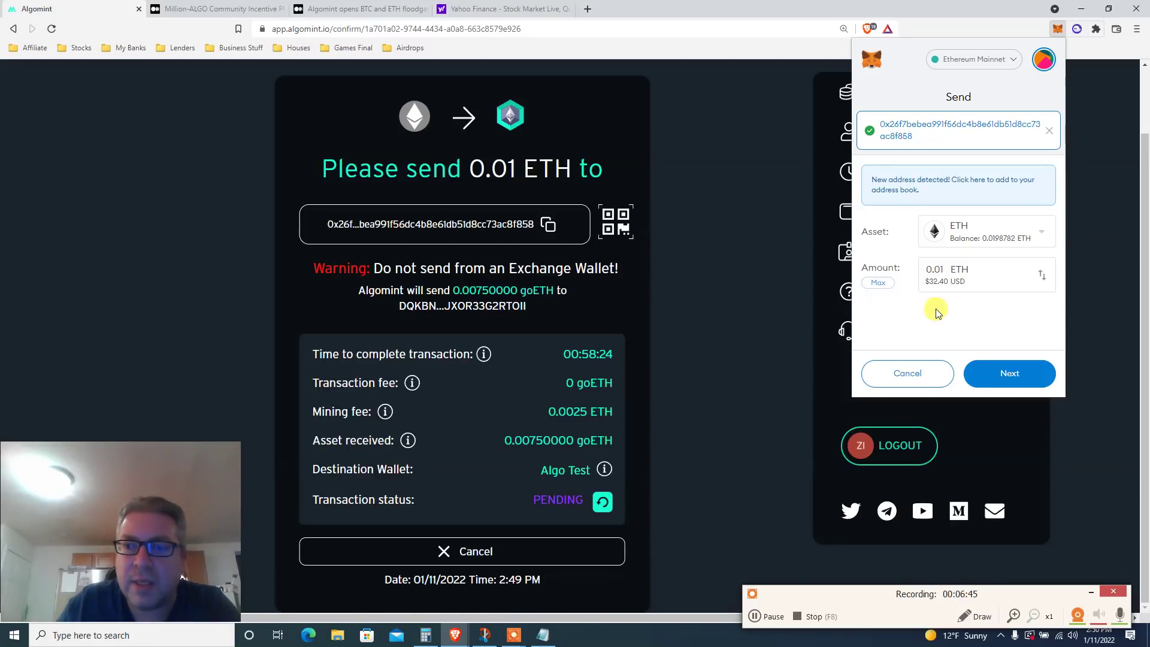
Review the estimated gas fee and confirm the 0.01 ETH transaction
{"action": "left_click", "coordinate": [995, 369]}
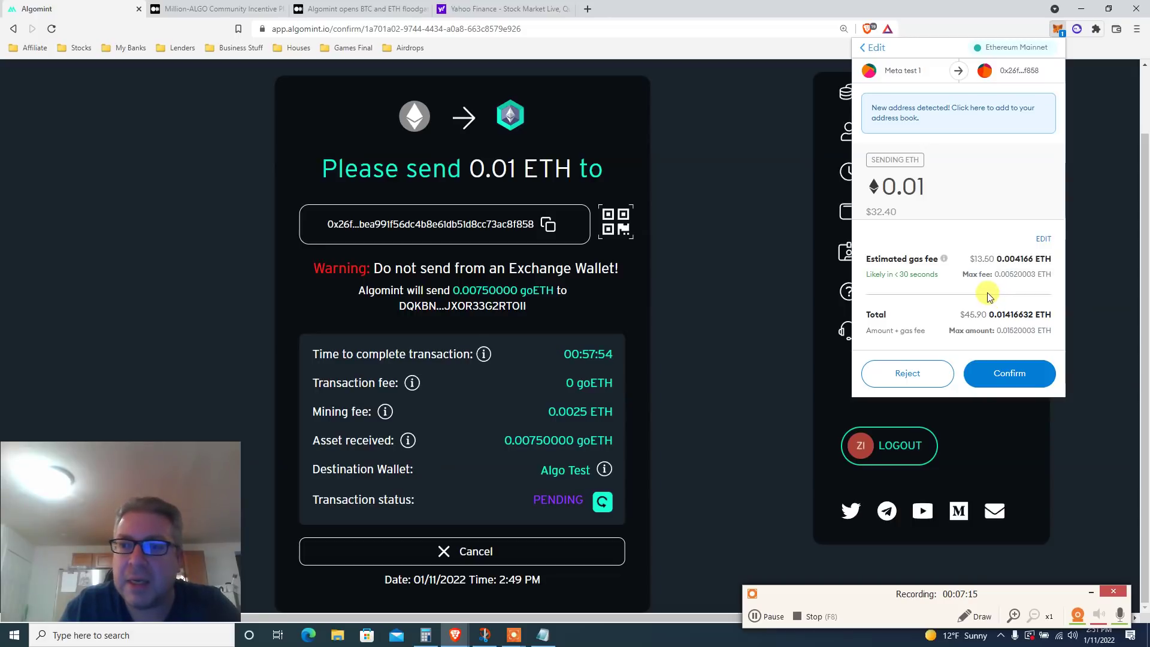
{"action": "double_click", "coordinate": [984, 259]}
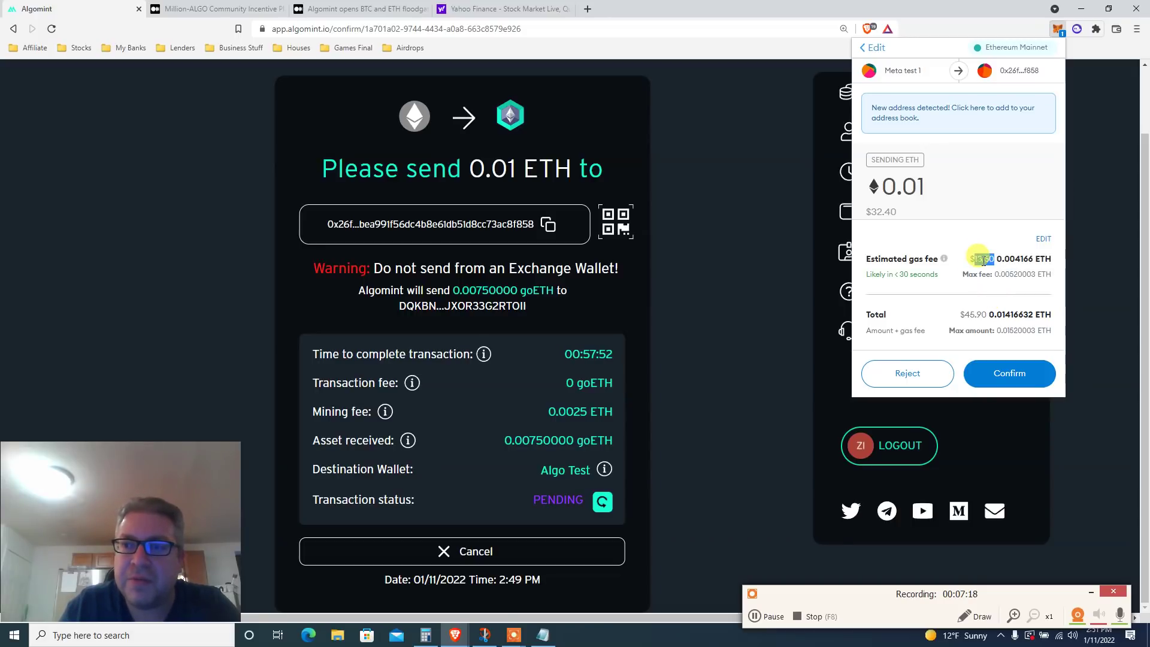
{"action": "left_click", "coordinate": [982, 373]}
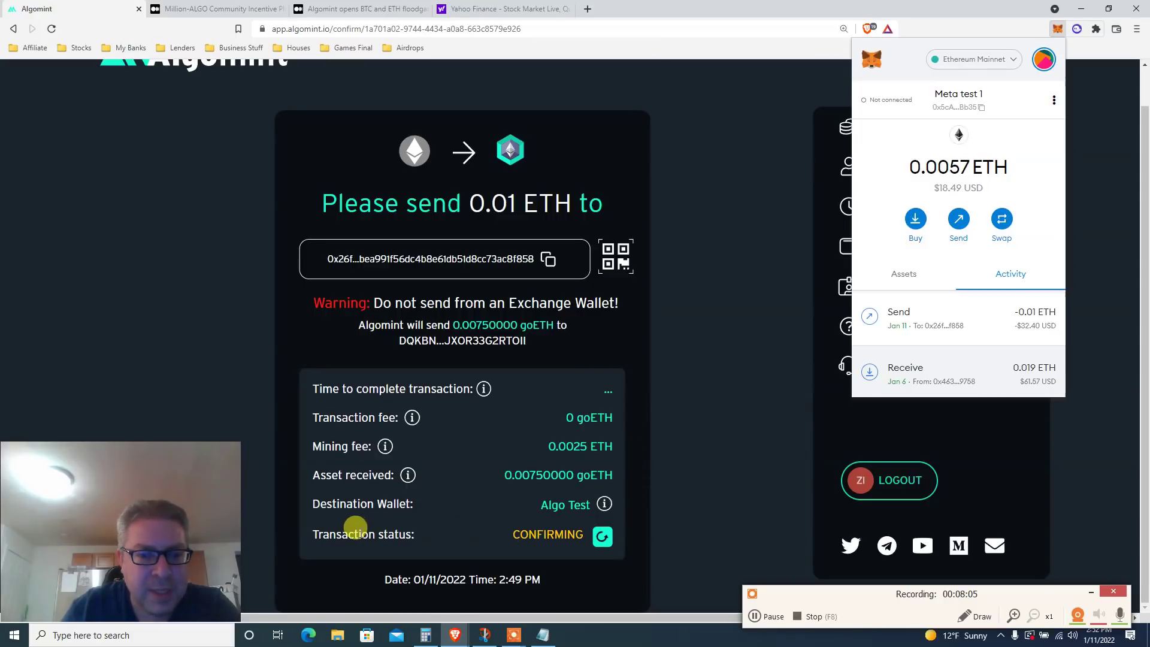
Close the MetaMask popup and refresh the Algomint transaction status to Confirming
{"action": "left_click", "coordinate": [640, 459]}
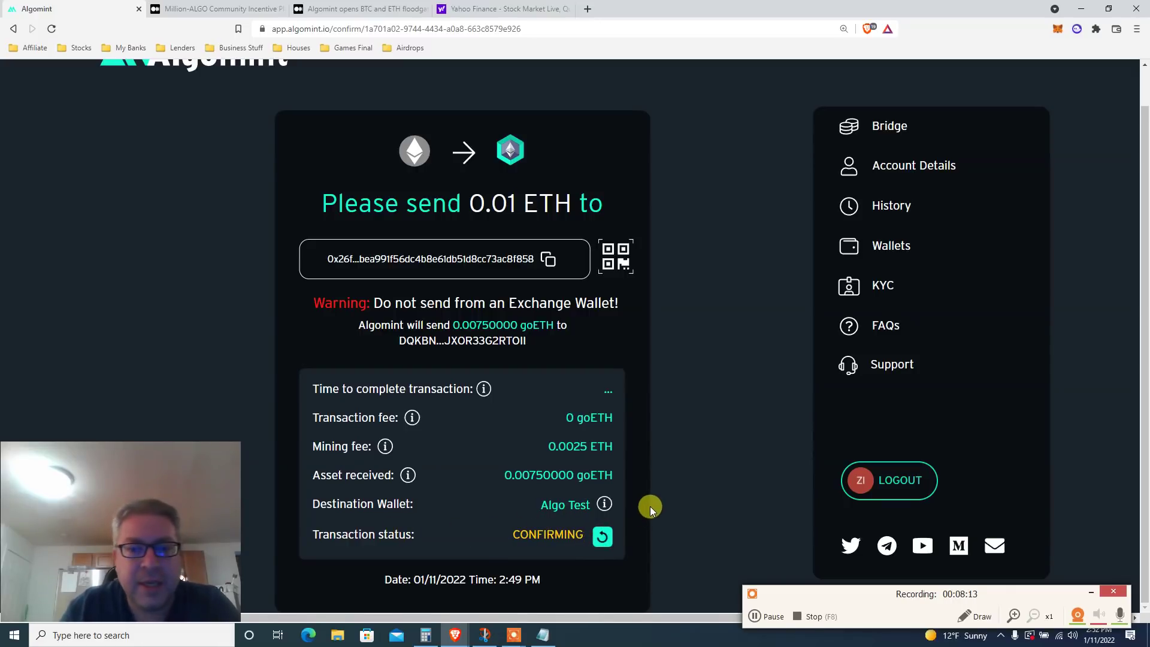
{"action": "left_click", "coordinate": [604, 536]}
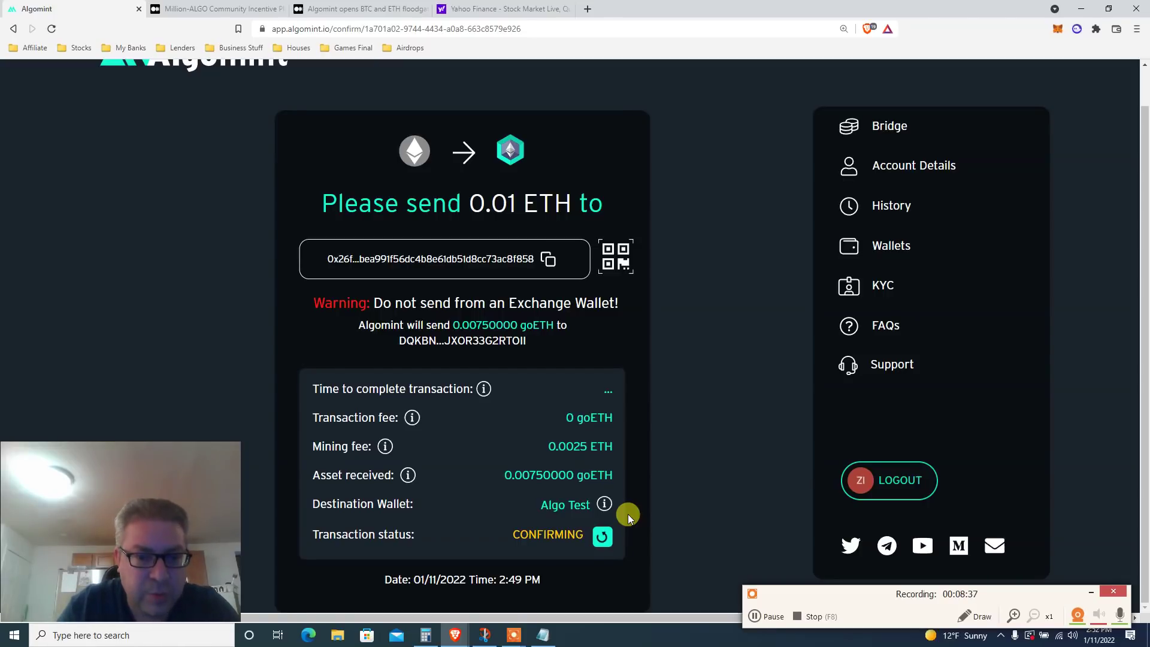
Confirm the status reads COMPLETED and open the January 11, 2022 transaction in History
{"action": "left_click", "coordinate": [758, 609]}
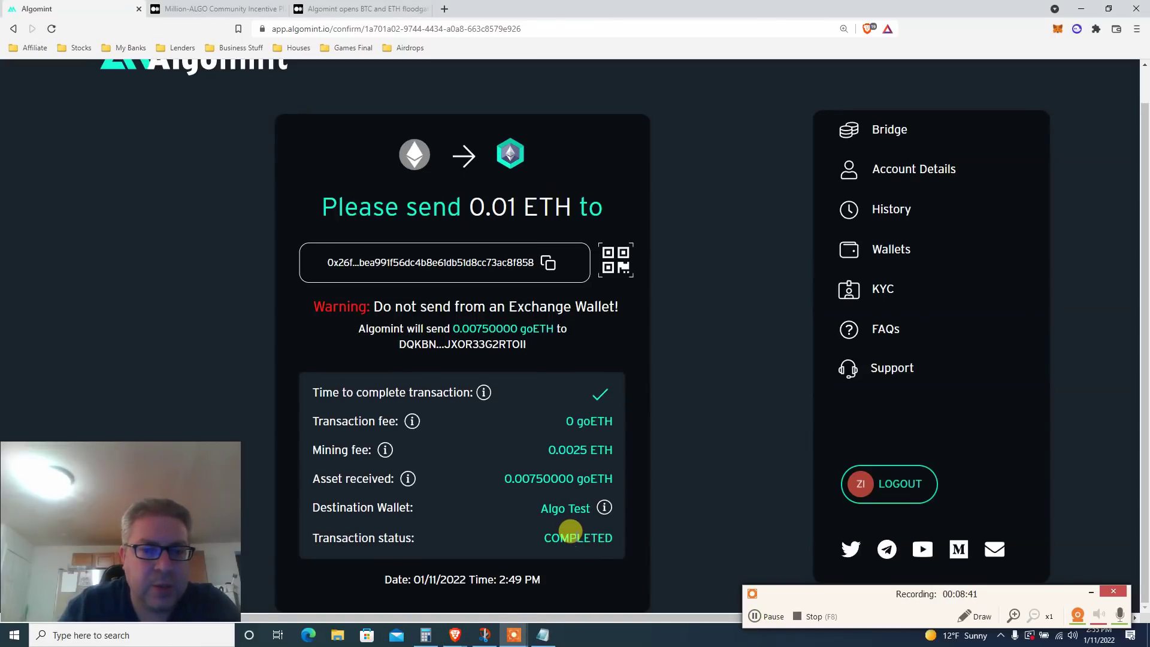
{"action": "double_click", "coordinate": [574, 537]}
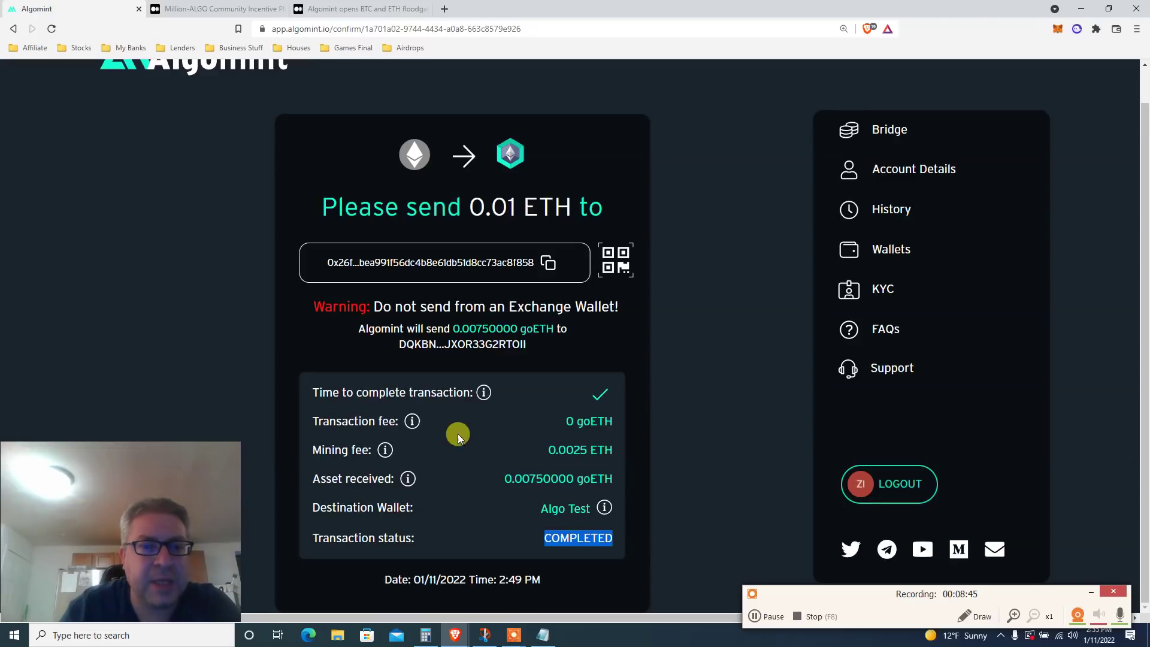
{"action": "mouse_move", "coordinate": [482, 393]}
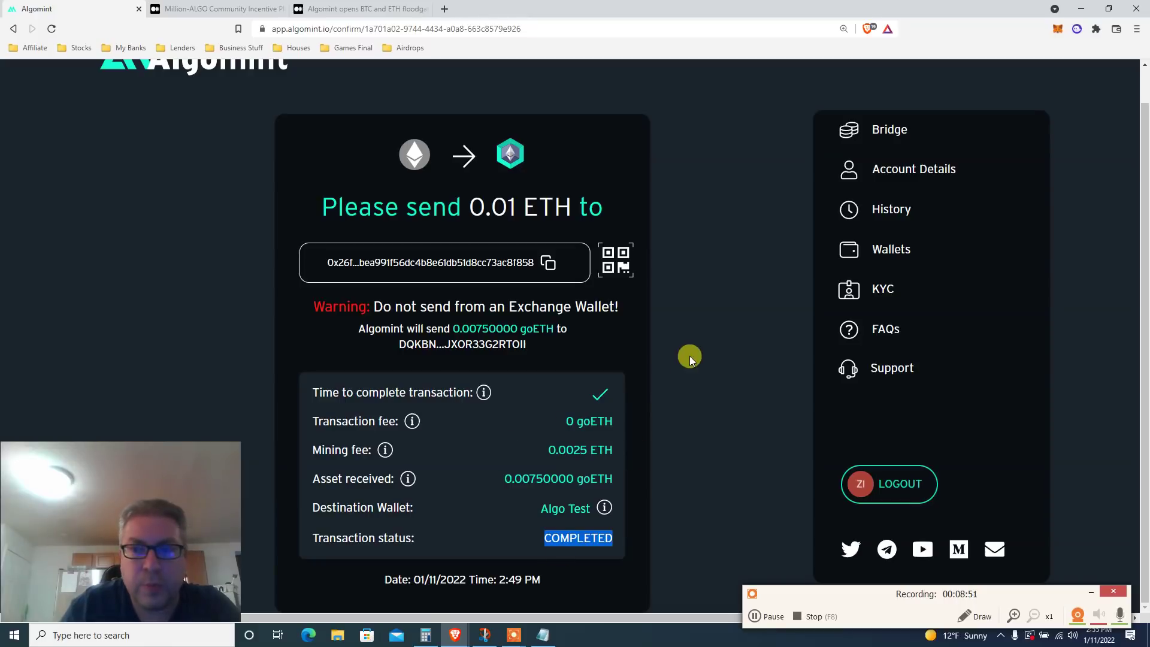
{"action": "left_click", "coordinate": [857, 210]}
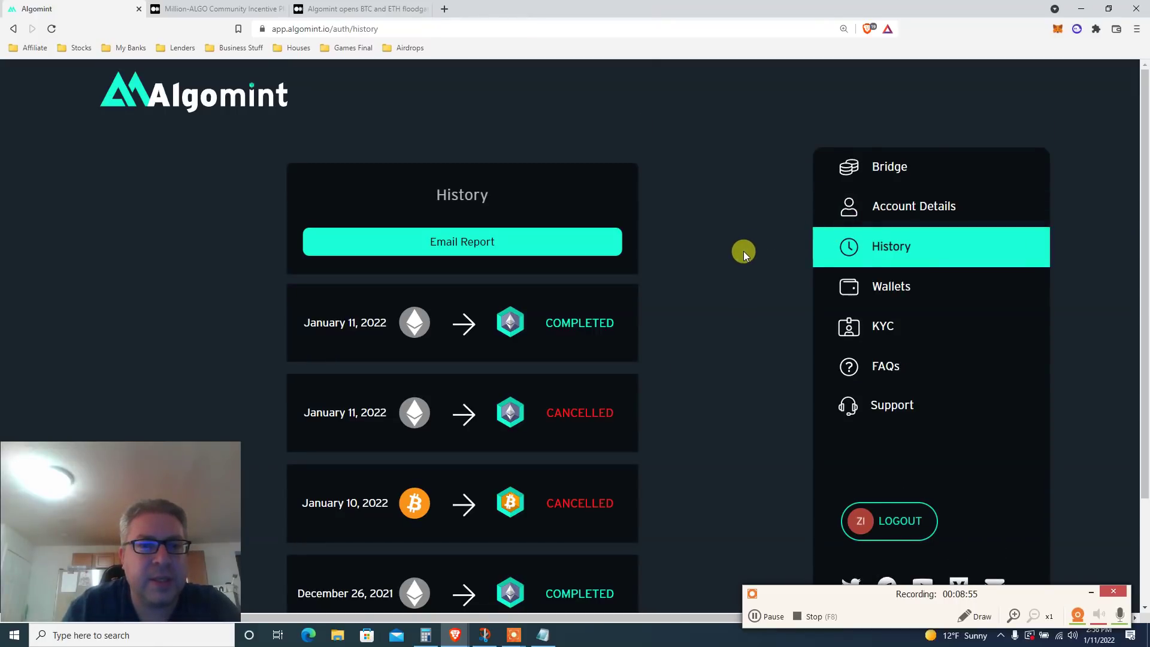
{"action": "scroll", "coordinate": [744, 254], "scroll_direction": "down", "scroll_amount": 1}
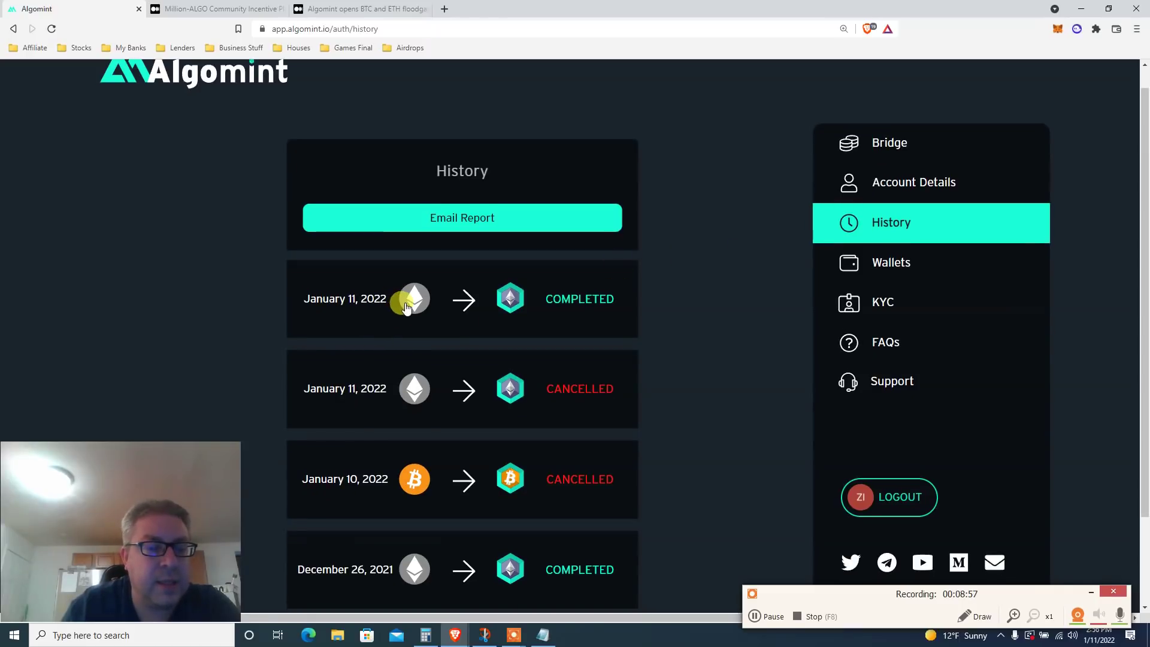
{"action": "left_click", "coordinate": [434, 307]}
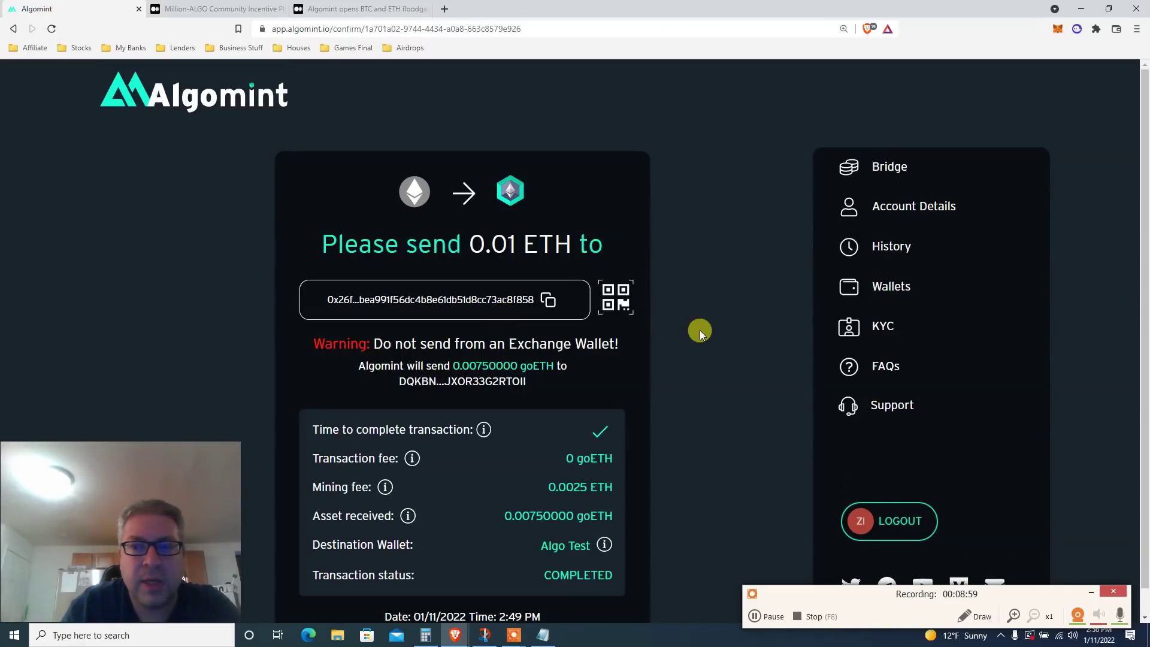
Copy the Algo Test wallet address from Wallets and return to the Bridge mint form
{"action": "left_click", "coordinate": [862, 297]}
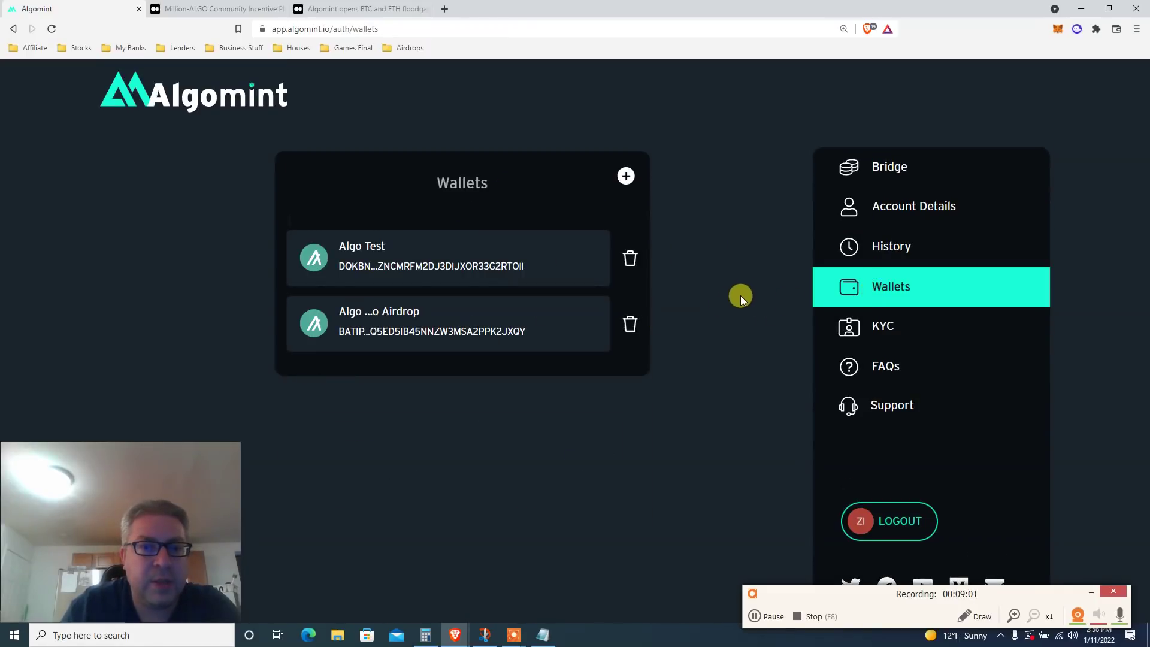
{"action": "left_click", "coordinate": [388, 257]}
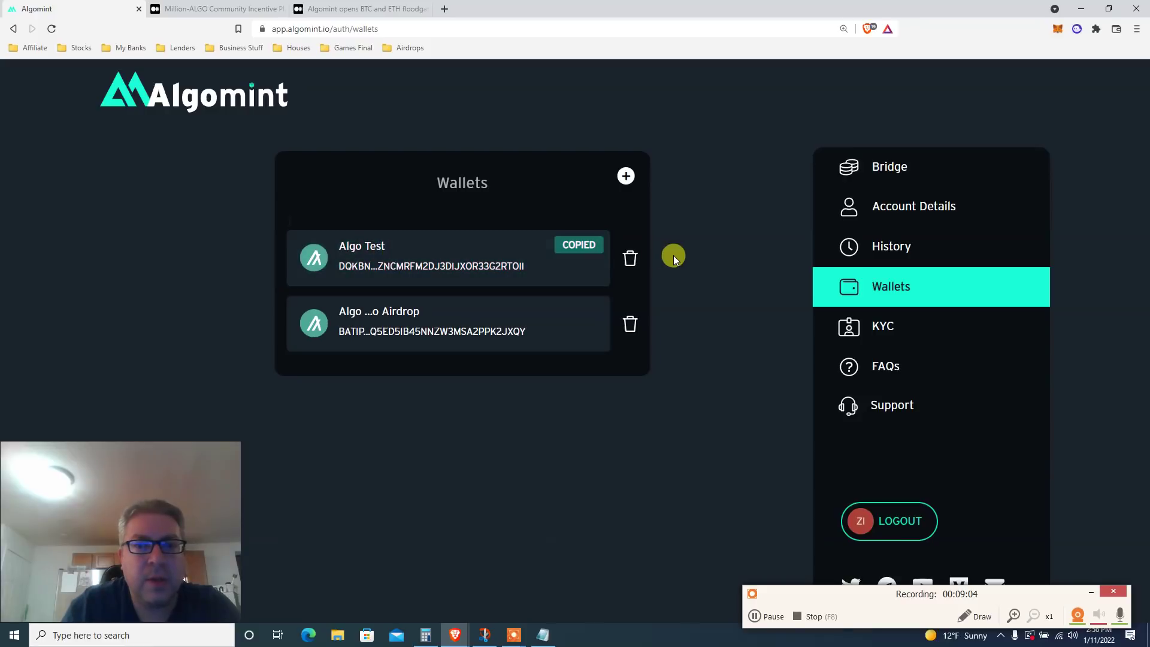
{"action": "left_click", "coordinate": [886, 166]}
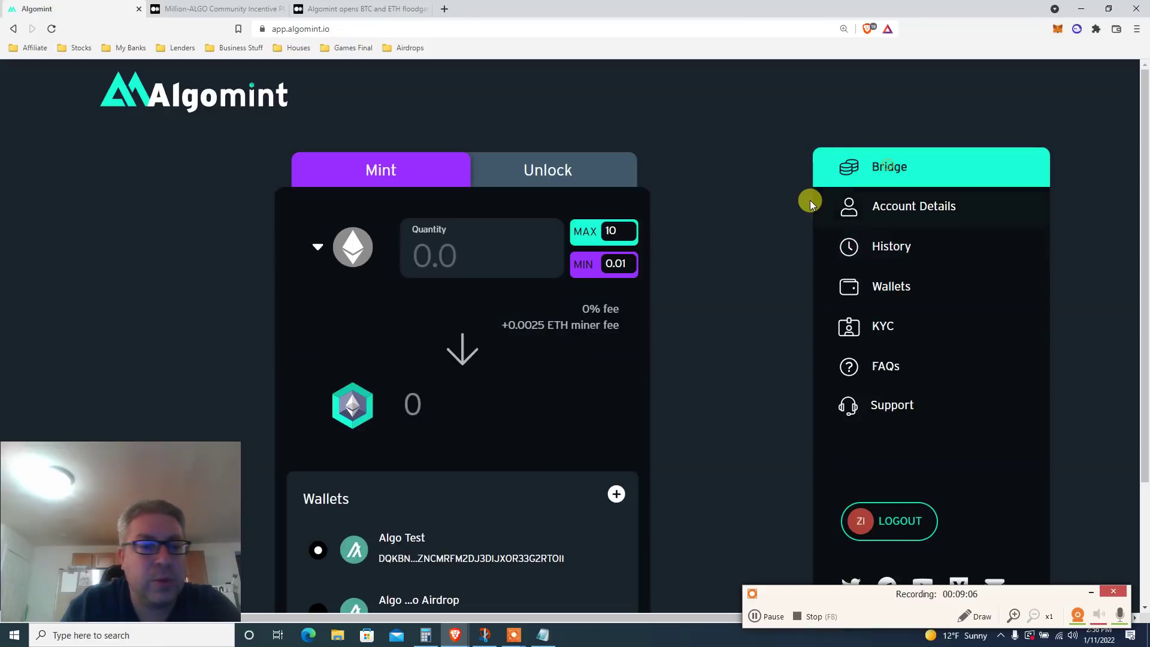
{"action": "scroll", "coordinate": [738, 213], "scroll_direction": "down", "scroll_amount": 2}
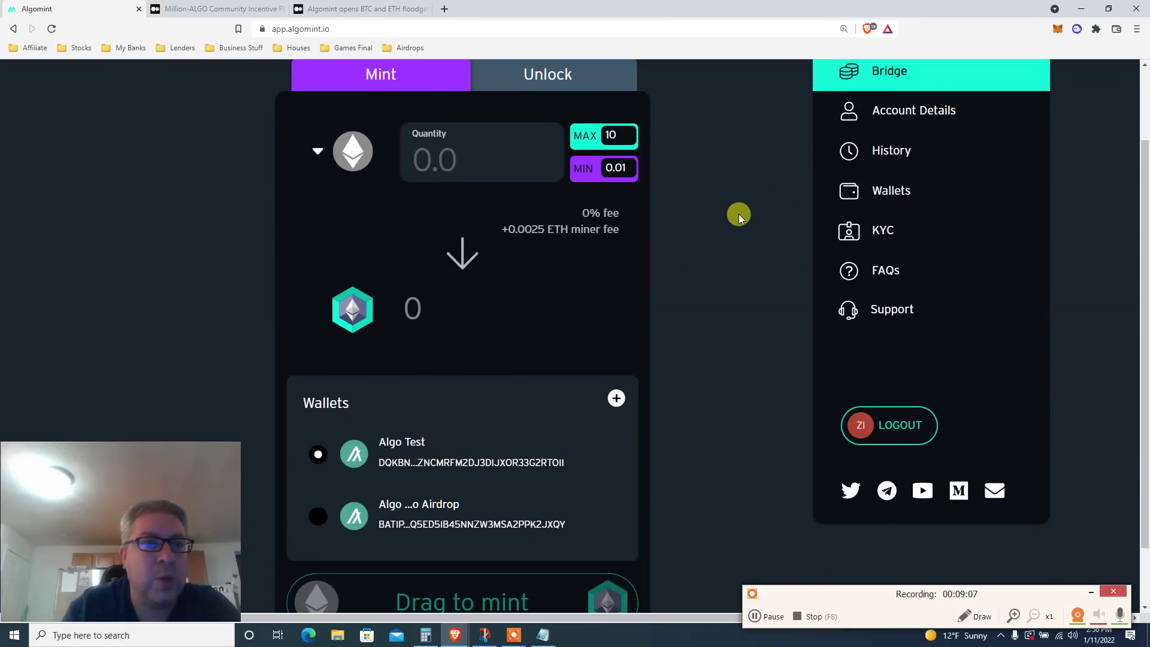
Return to the Million-ALGO Community Incentive Plan article and bring up its rewards paragraph
{"action": "left_click", "coordinate": [186, 7]}
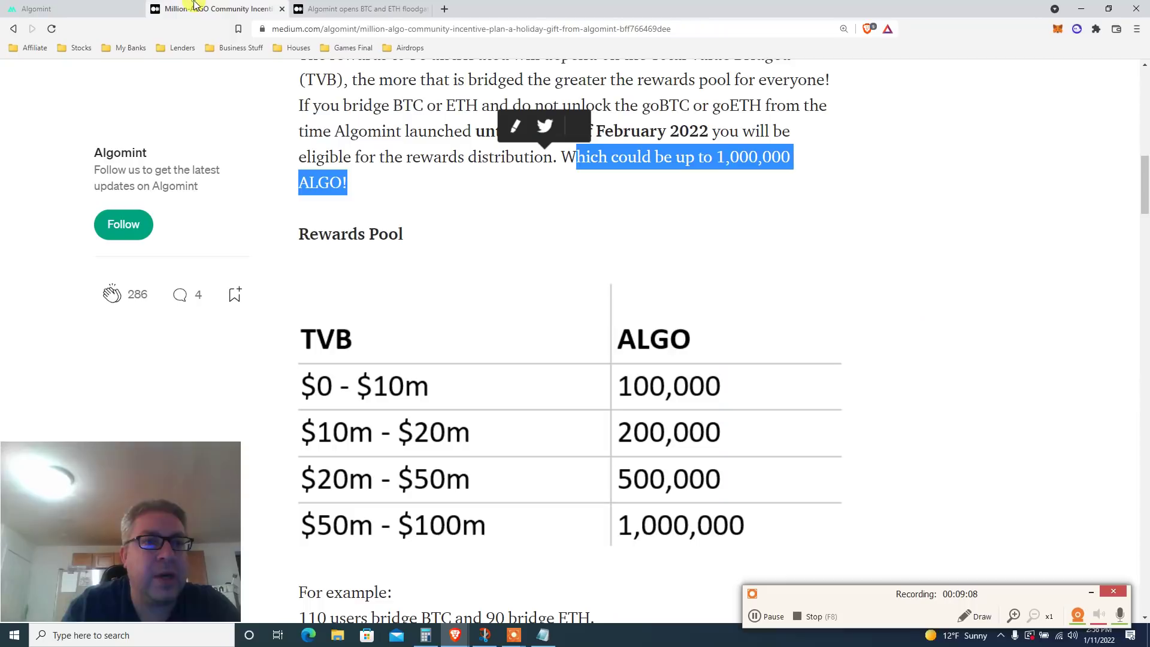
{"action": "left_click", "coordinate": [816, 227]}
{"action": "scroll", "coordinate": [816, 226], "scroll_direction": "up", "scroll_amount": 2}
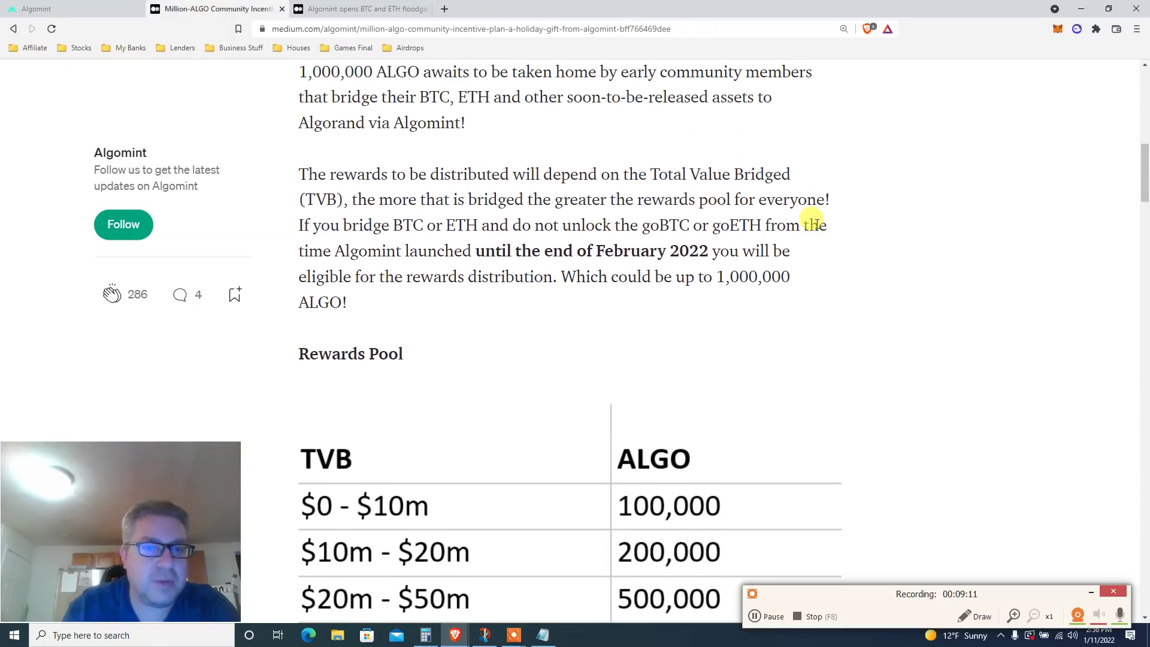
{"action": "double_click", "coordinate": [711, 247]}
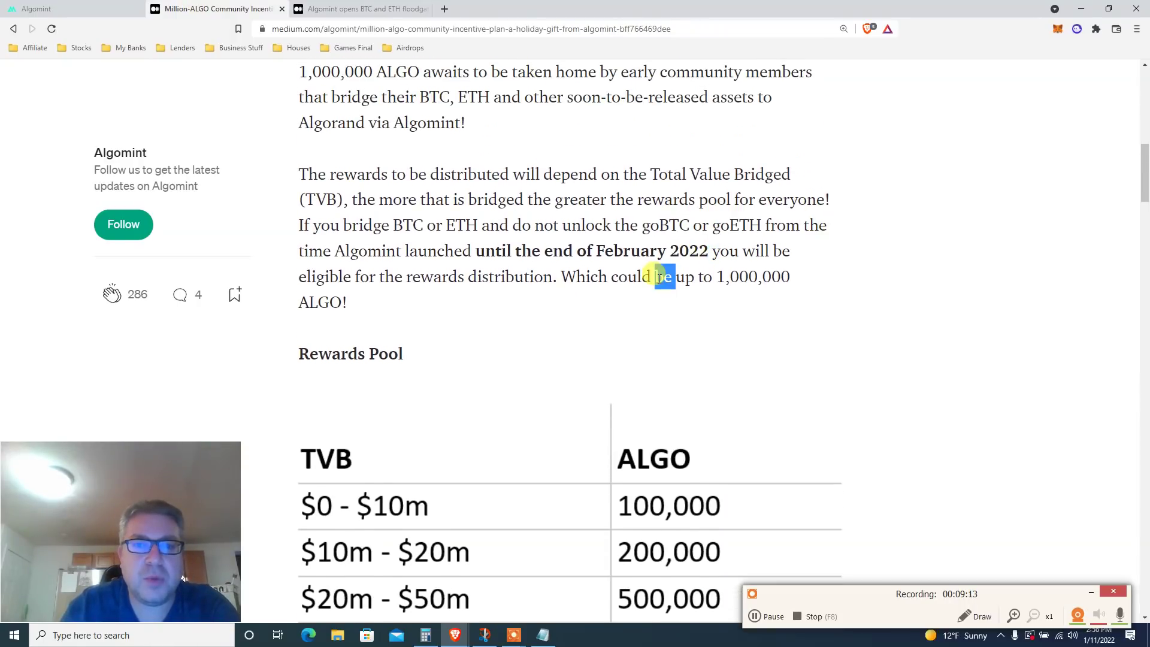
Highlight the 1,000,000 ALGO rewards figure, then show the Rewards Pool table below it
{"action": "triple_click", "coordinate": [659, 277]}
{"action": "left_click", "coordinate": [686, 279]}
{"action": "double_click", "coordinate": [720, 277]}
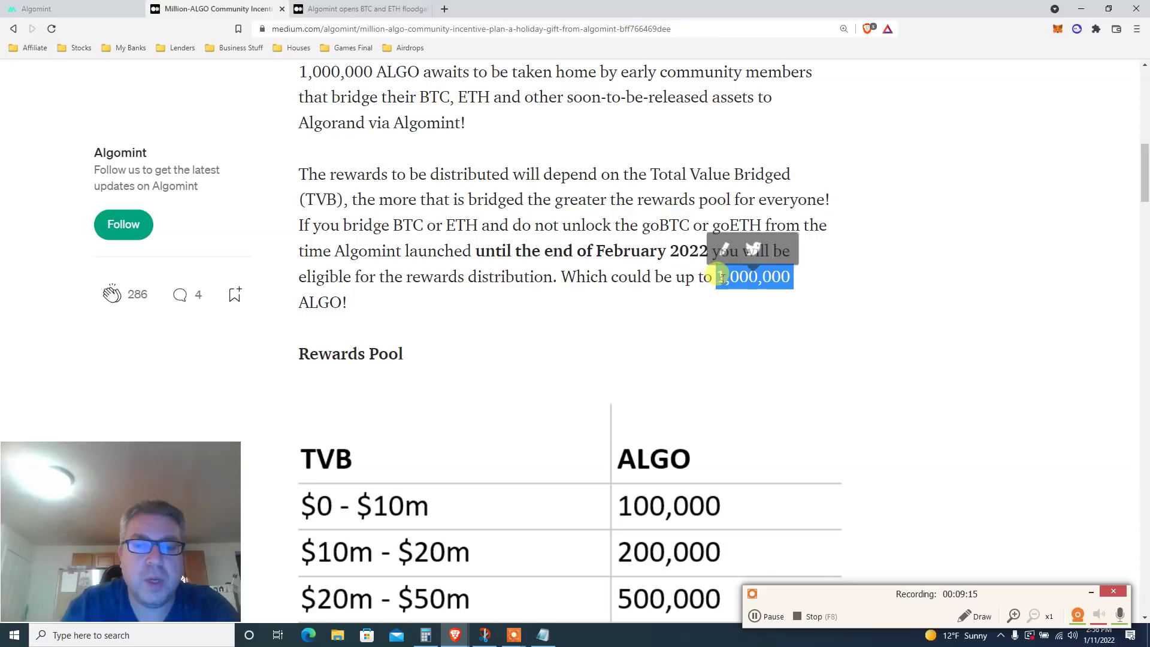
{"action": "scroll", "coordinate": [722, 277], "scroll_direction": "down", "scroll_amount": 2}
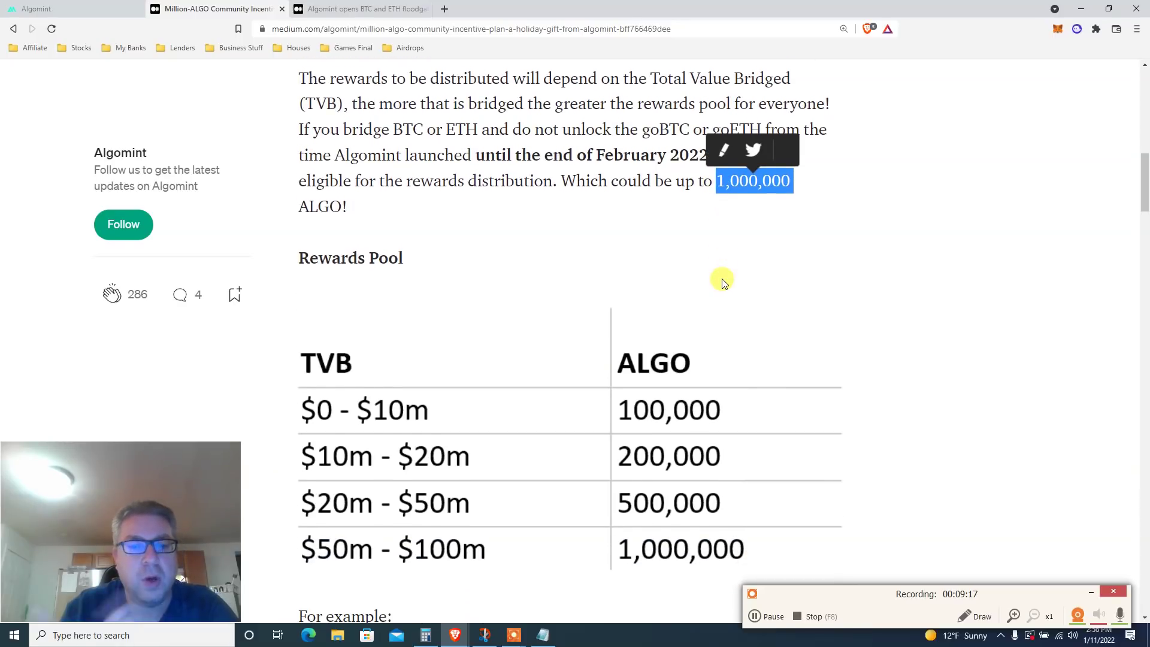